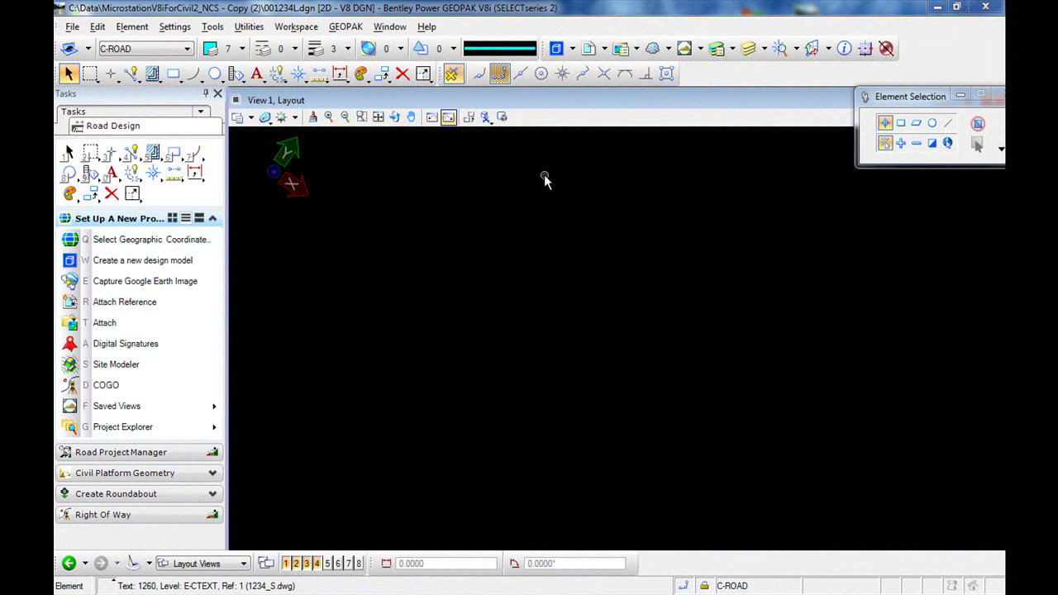
Assign the favorite geographic coordinate system PA83-NF (NAD83 Pennsylvania State Planes) to the design file.
{"action": "left_click", "coordinate": [165, 240]}
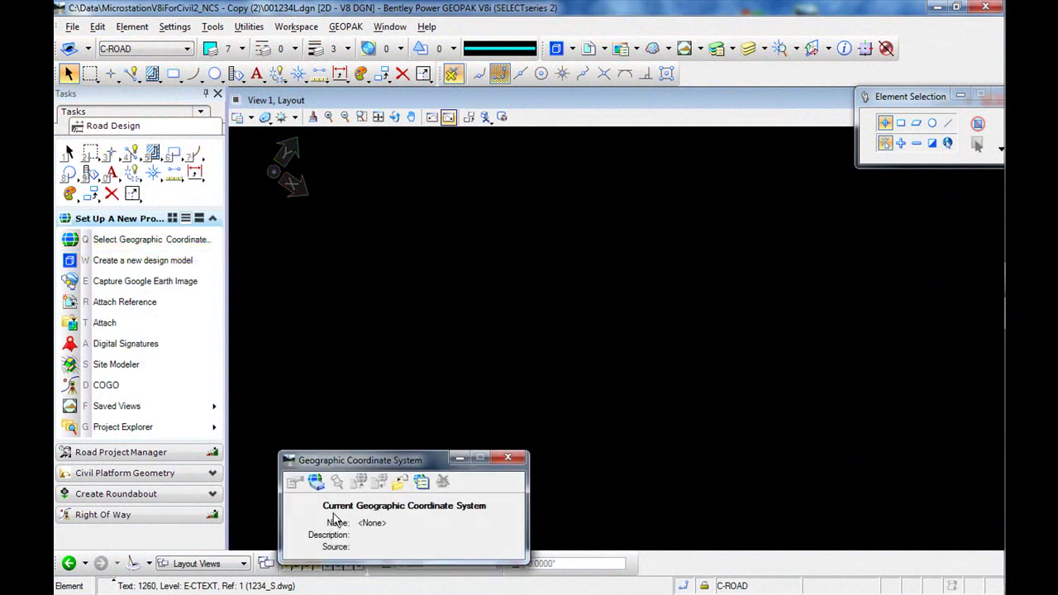
{"action": "left_click", "coordinate": [316, 481]}
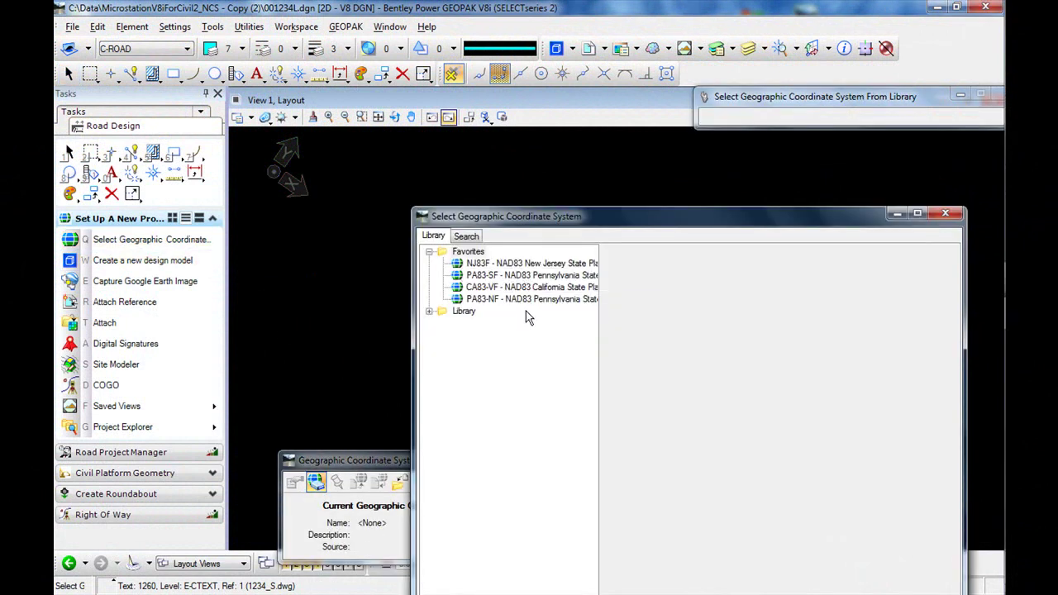
{"action": "double_click", "coordinate": [529, 300]}
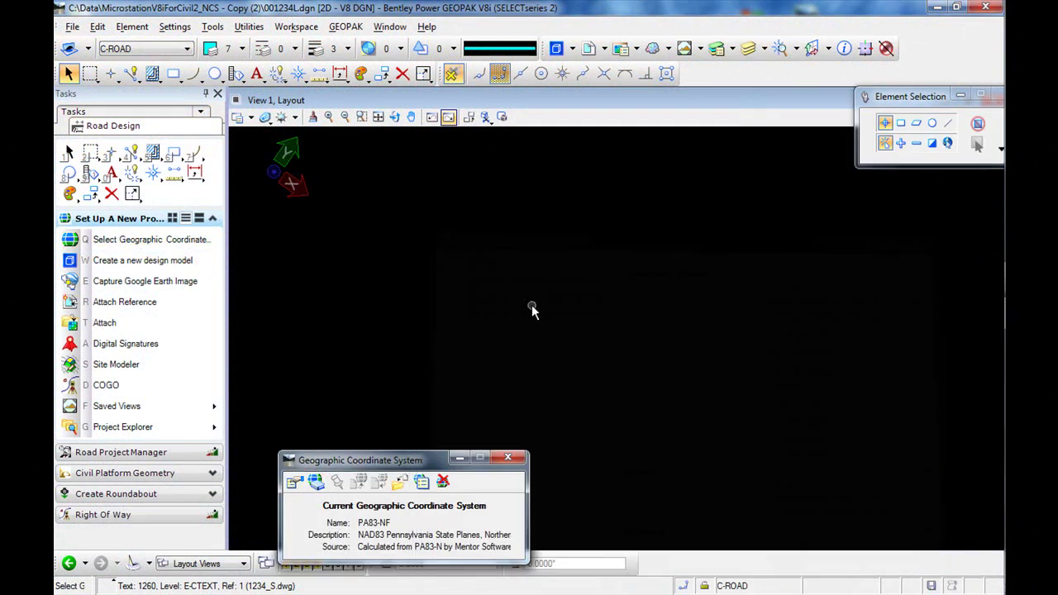
{"action": "left_click", "coordinate": [509, 461]}
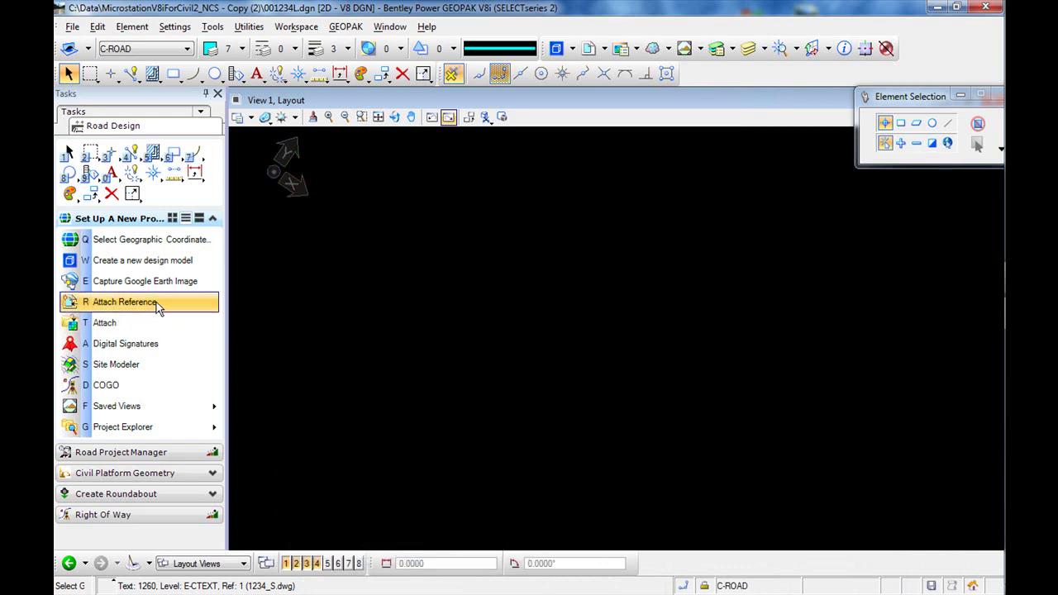
Attach 1234_S.dwg as an interactive reference with units in feet, coincident orientation and the default attachment settings.
{"action": "left_click", "coordinate": [158, 306]}
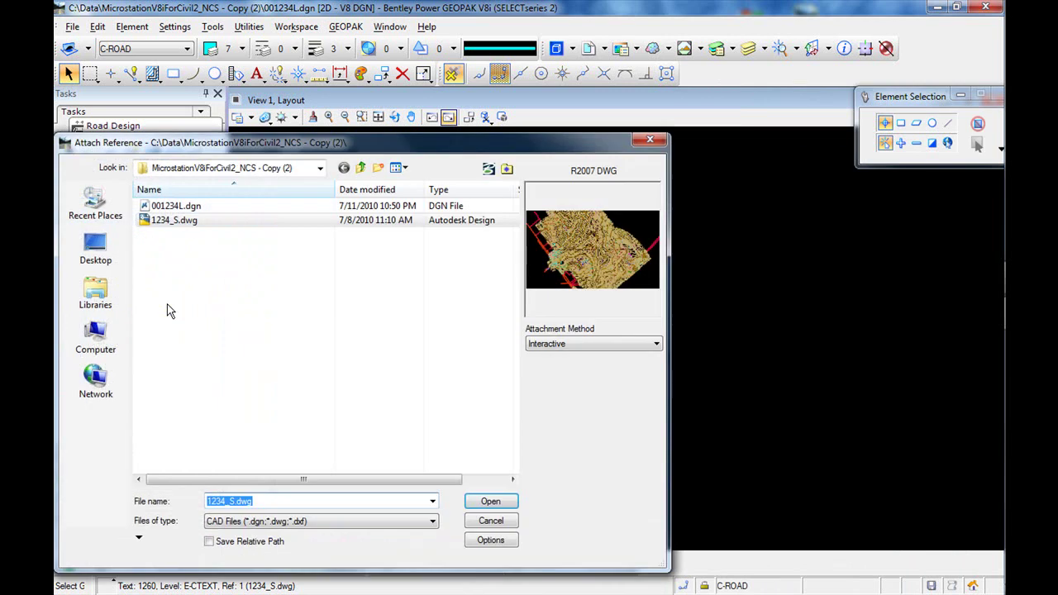
{"action": "double_click", "coordinate": [193, 222]}
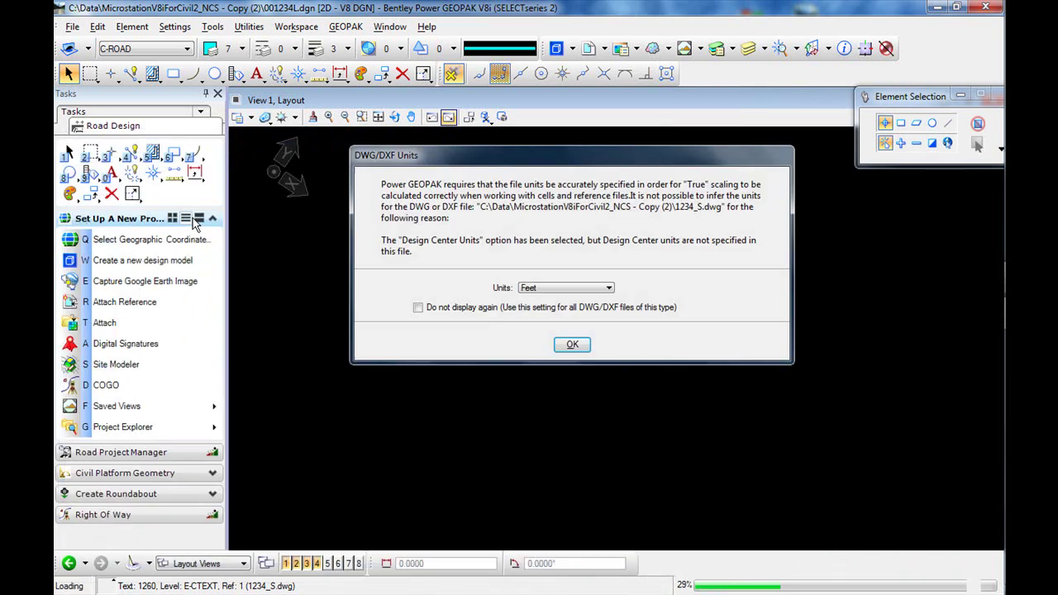
{"action": "left_click", "coordinate": [572, 344]}
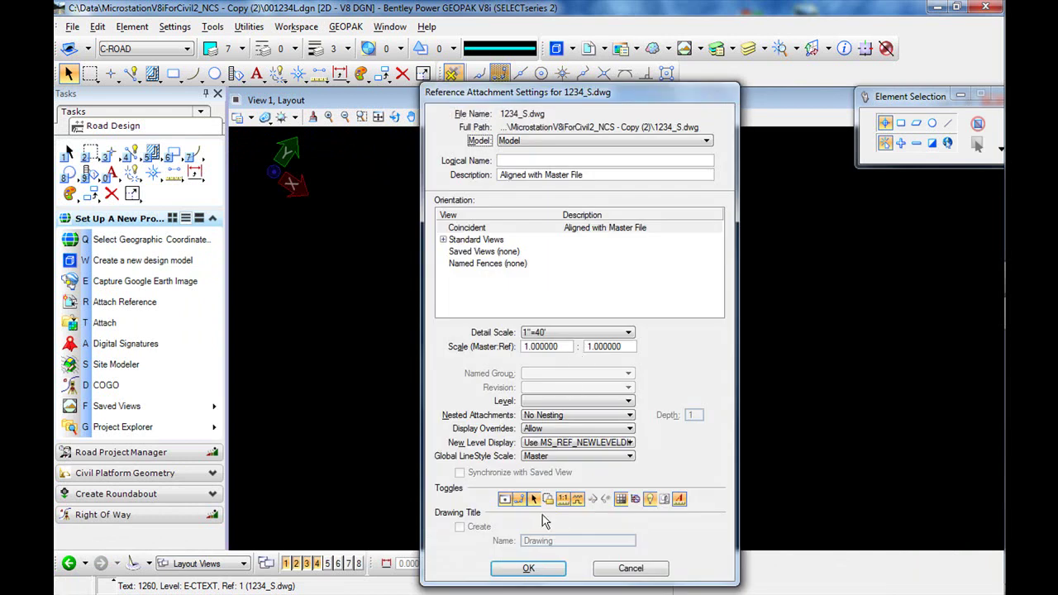
{"action": "left_click", "coordinate": [551, 566]}
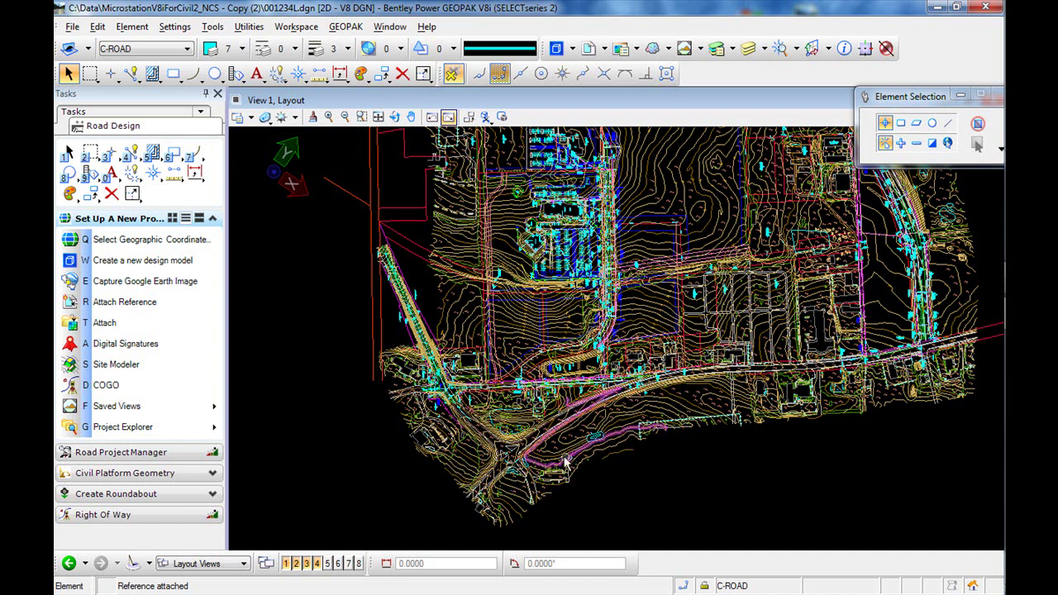
Turn off the contour levels of the referenced drawing by picking contour elements in the view with Change Level set to Display Off.
{"action": "left_click", "coordinate": [763, 50]}
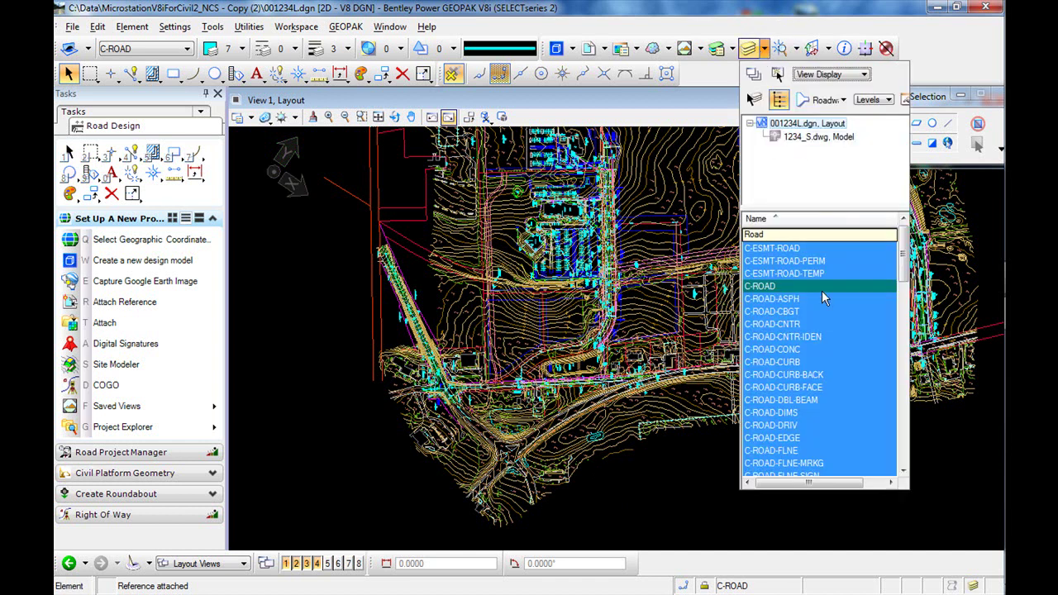
{"action": "right_click", "coordinate": [833, 273]}
{"action": "left_click", "coordinate": [878, 372]}
{"action": "left_click", "coordinate": [665, 302]}
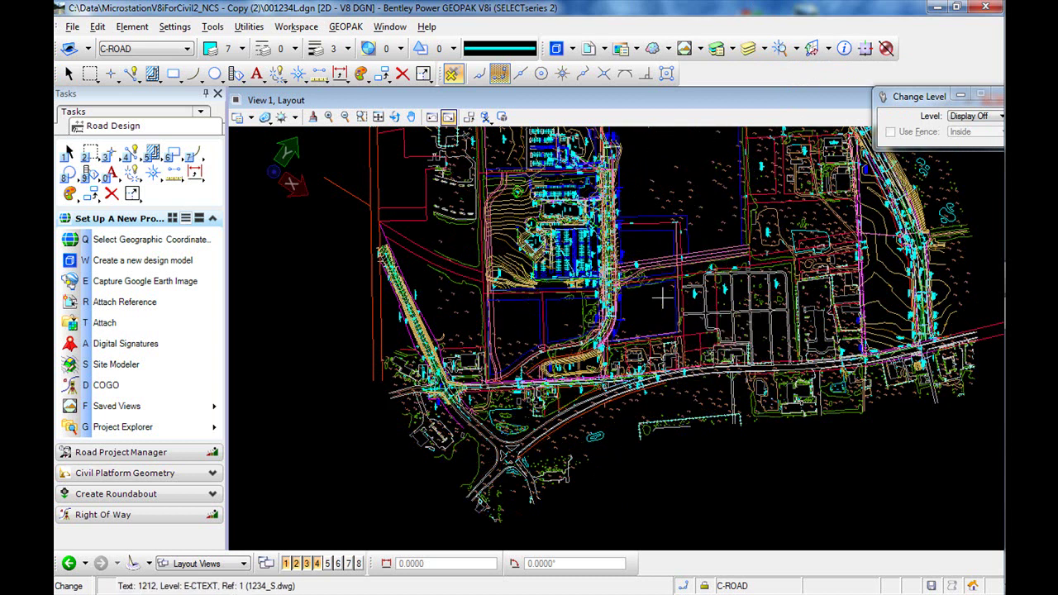
{"action": "left_click", "coordinate": [507, 210]}
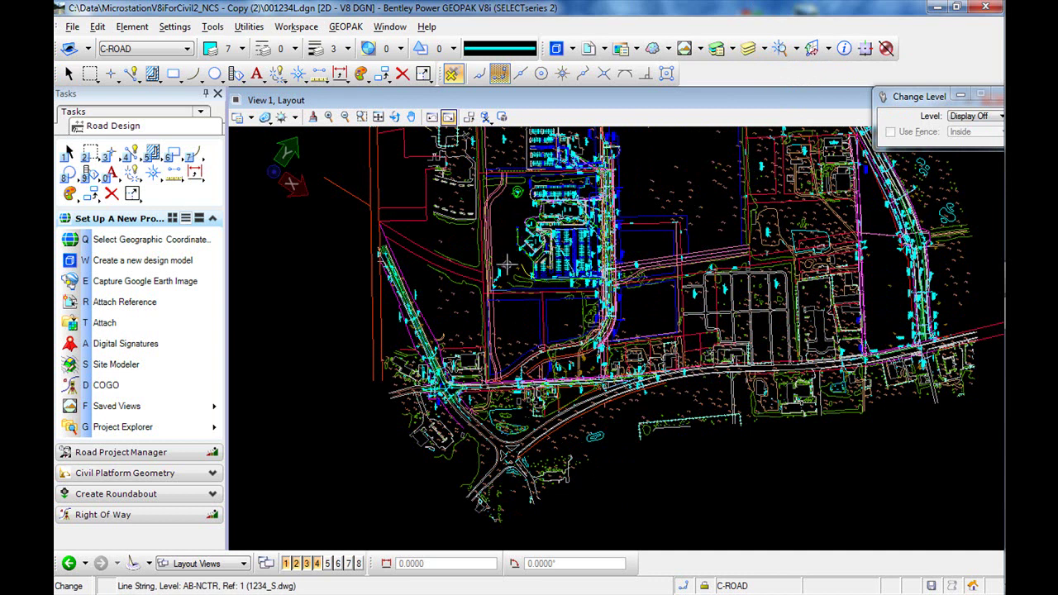
Apply the saved view Layout Design to View 1.
{"action": "scroll", "coordinate": [661, 500], "scroll_direction": "up", "scroll_amount": 3}
{"action": "scroll", "coordinate": [661, 500], "scroll_direction": "up", "scroll_amount": 3}
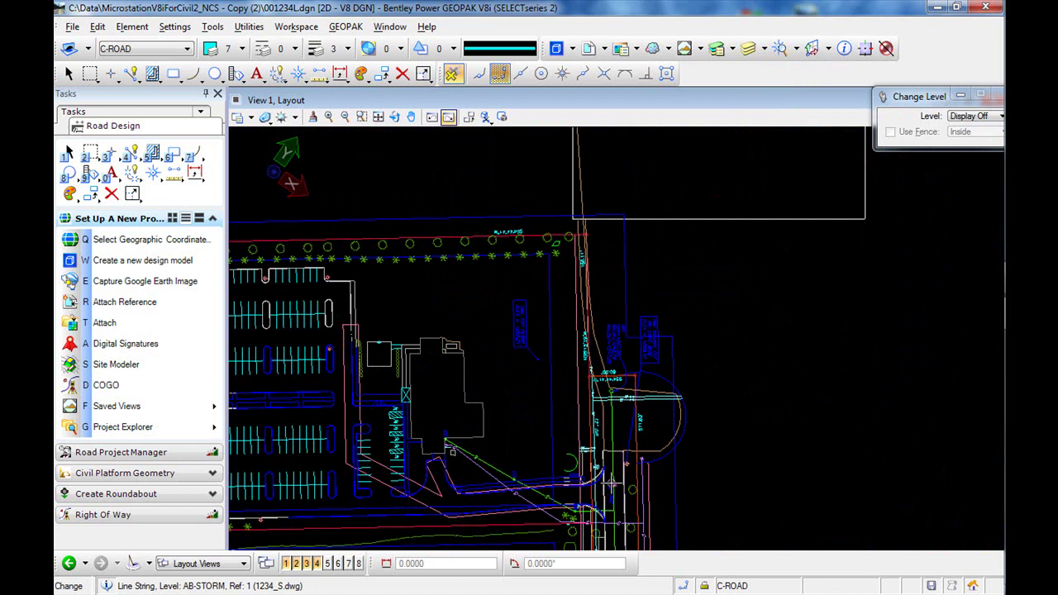
{"action": "scroll", "coordinate": [609, 413], "scroll_direction": "down", "scroll_amount": 5}
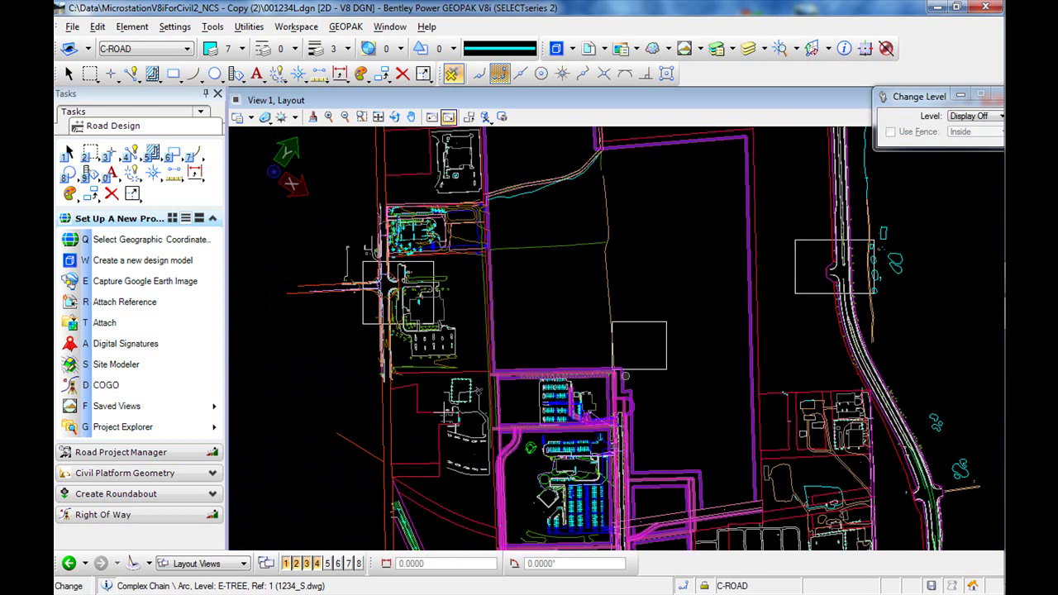
{"action": "left_click", "coordinate": [150, 406]}
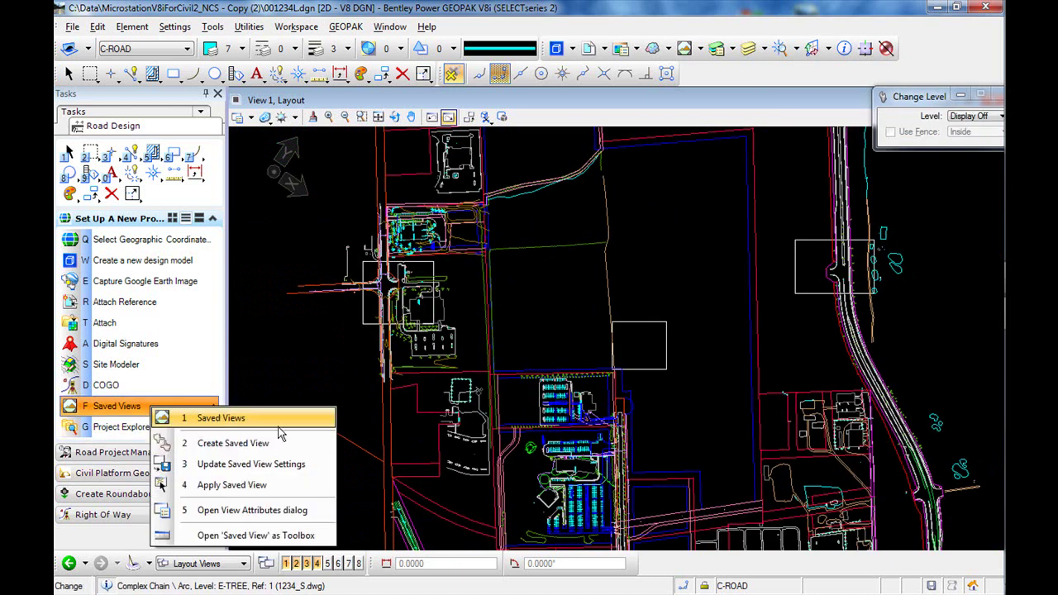
{"action": "left_click", "coordinate": [278, 484]}
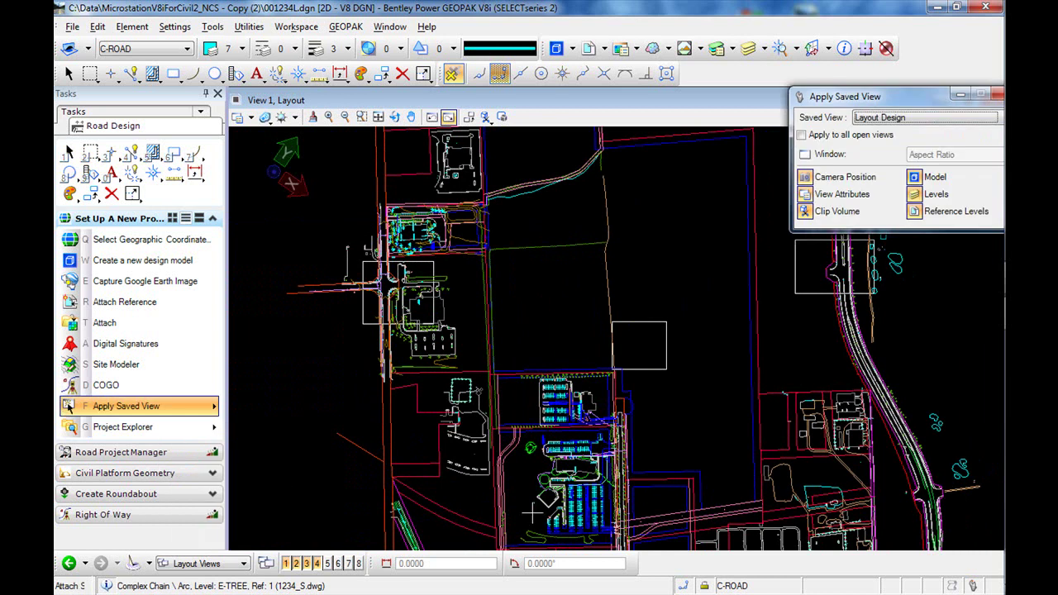
{"action": "left_click", "coordinate": [719, 429]}
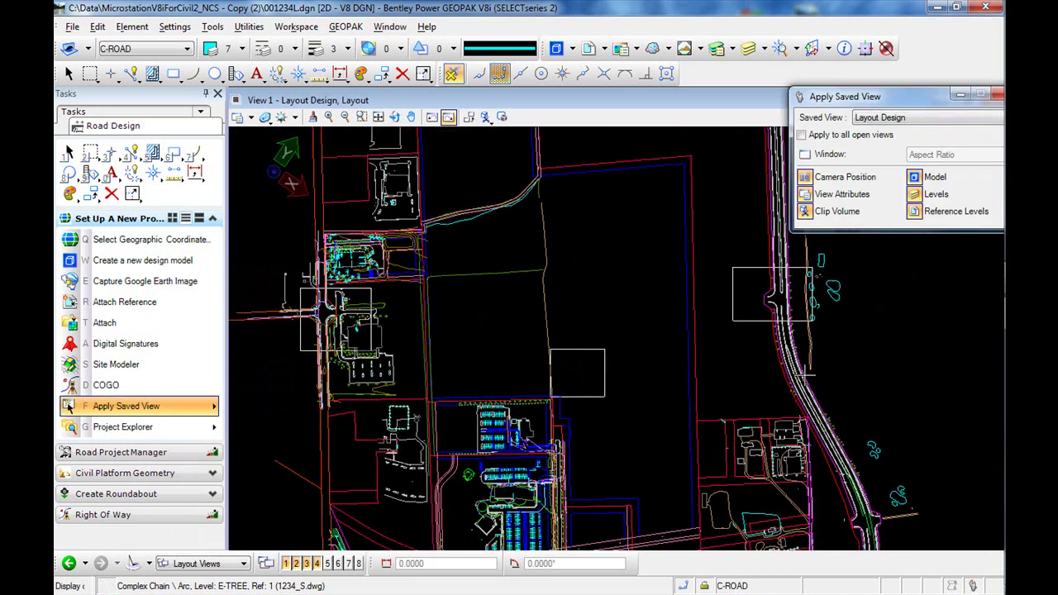
{"action": "left_click", "coordinate": [921, 101]}
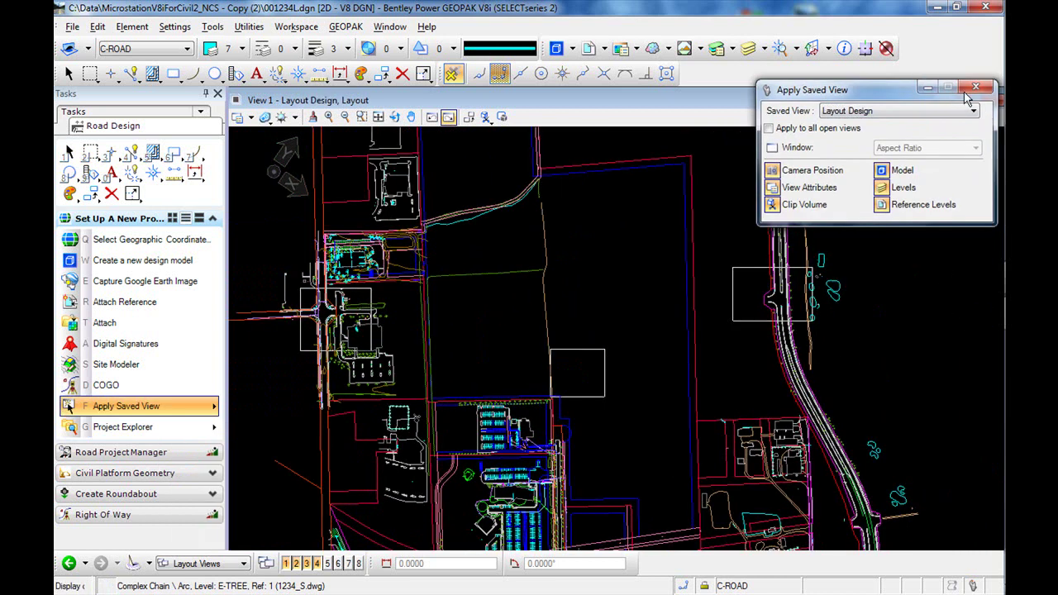
{"action": "left_click", "coordinate": [977, 86]}
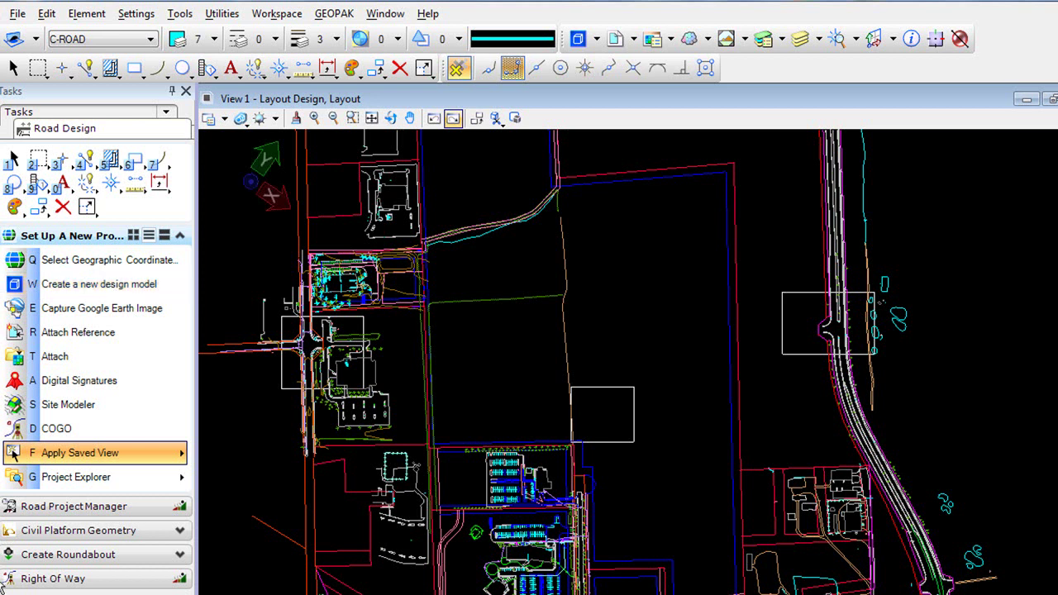
Import the alignments CHN1, LANE and ROAD from job001.gpk as civil geometry, leaving out HWY1.
{"action": "left_click", "coordinate": [61, 531]}
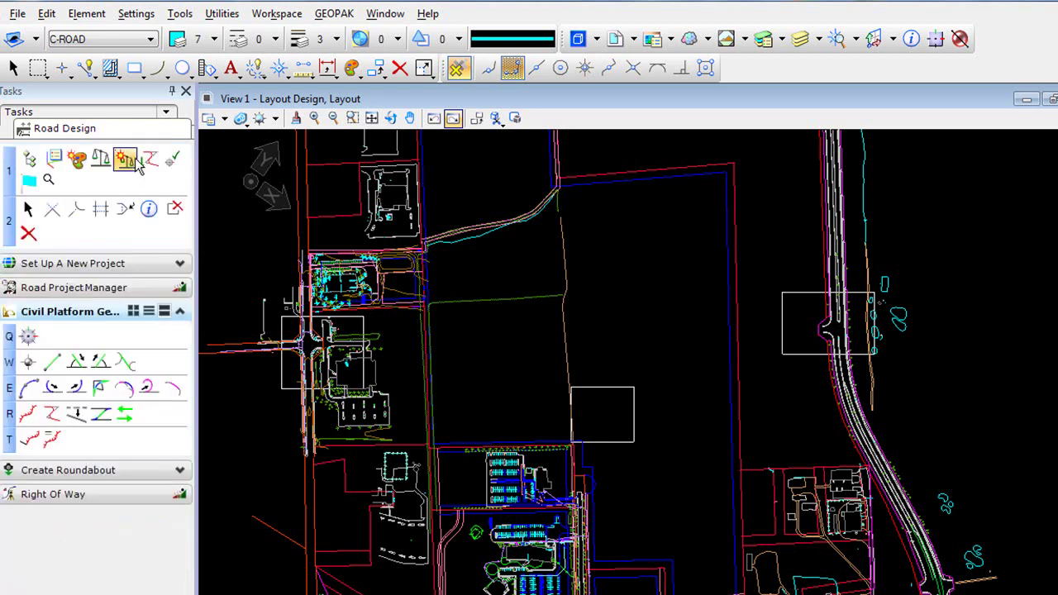
{"action": "left_click", "coordinate": [147, 158]}
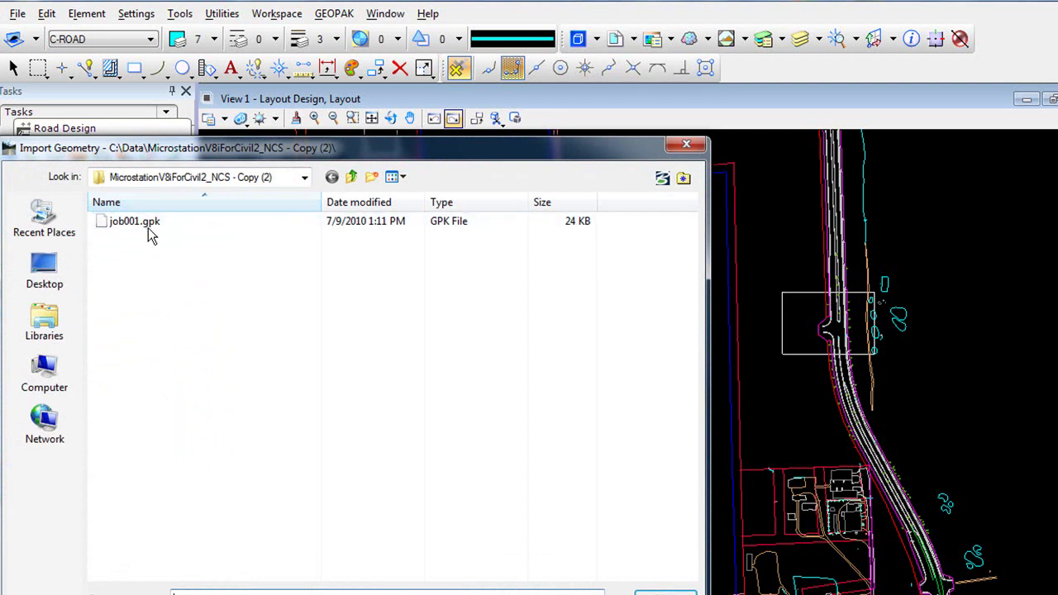
{"action": "left_click", "coordinate": [149, 222]}
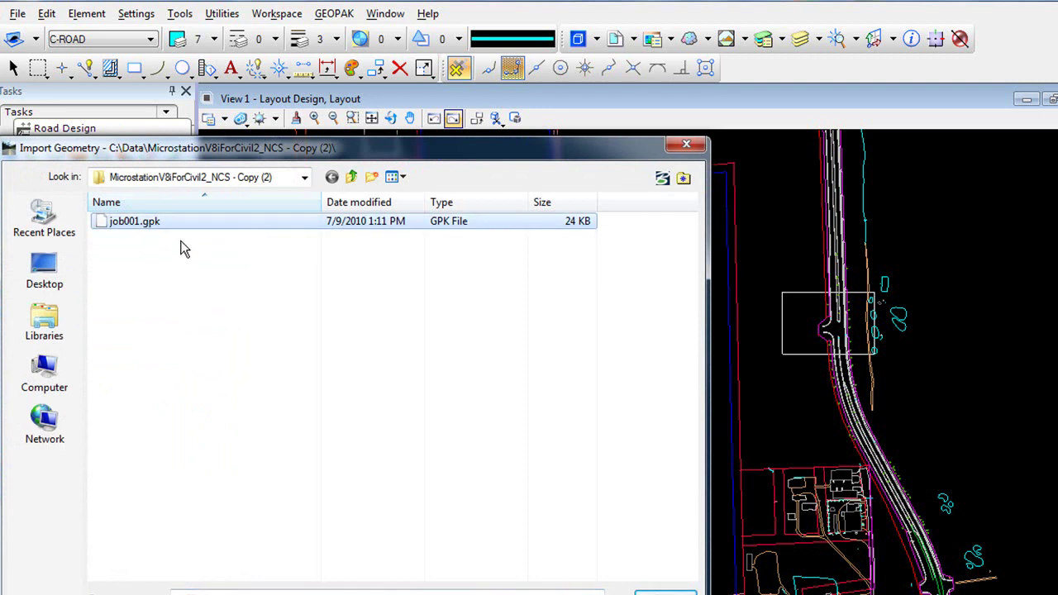
{"action": "double_click", "coordinate": [188, 222]}
{"action": "left_click", "coordinate": [47, 50]}
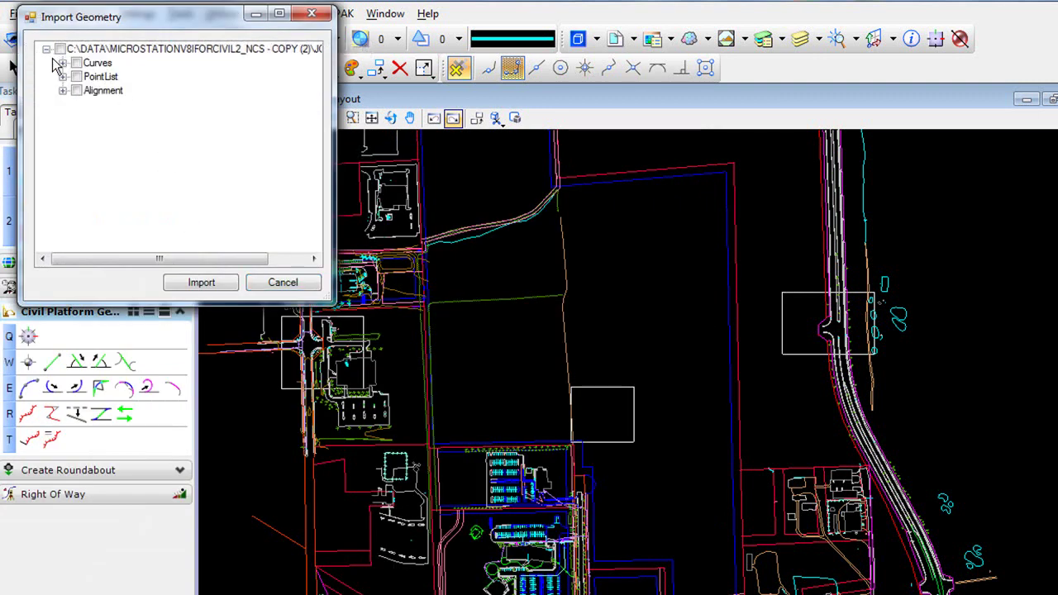
{"action": "left_click", "coordinate": [64, 91]}
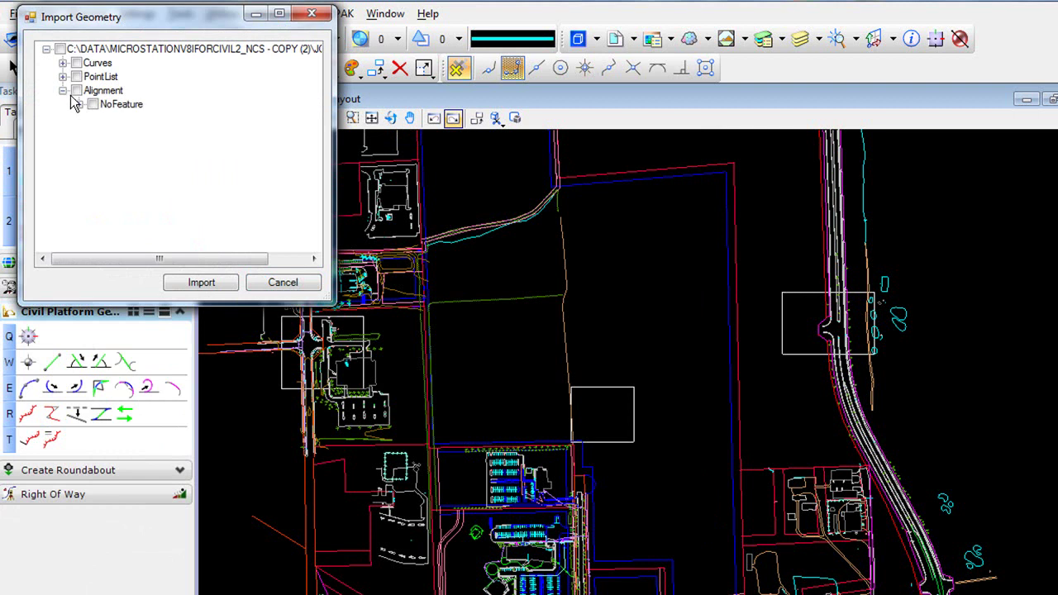
{"action": "left_click", "coordinate": [79, 105]}
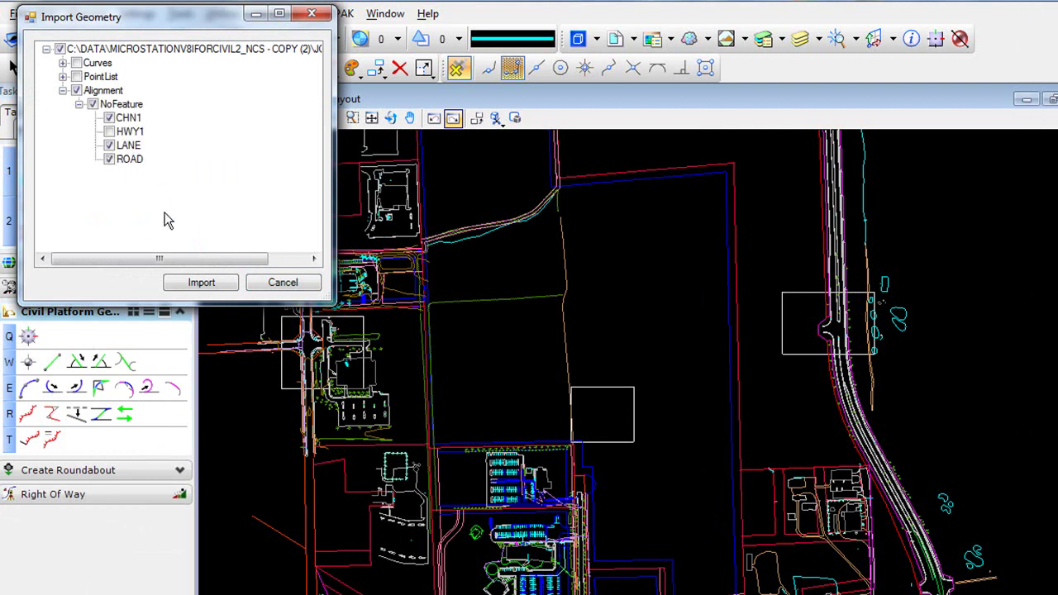
{"action": "left_click", "coordinate": [202, 283]}
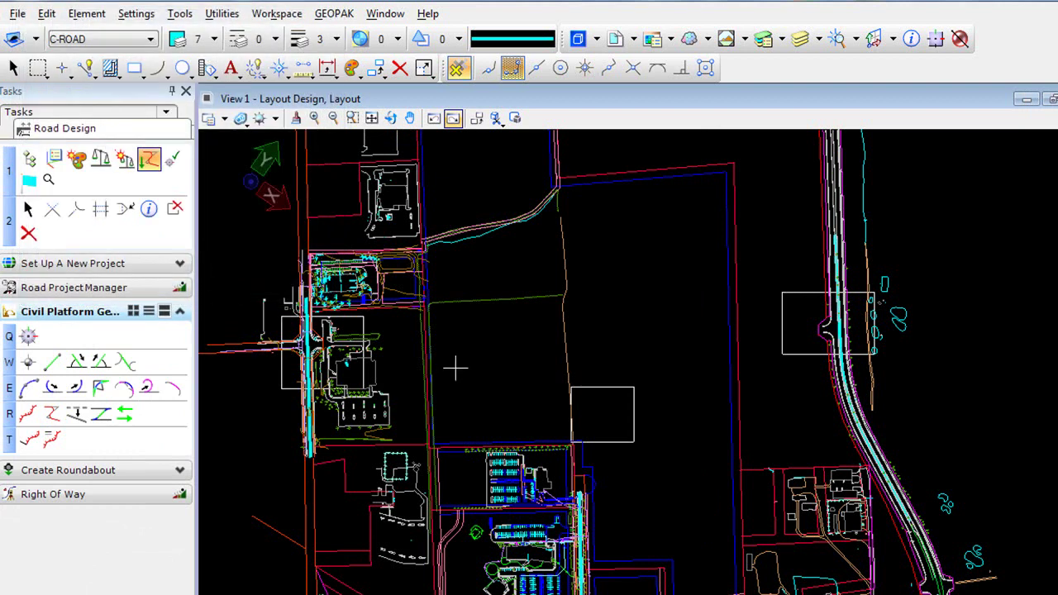
Focus on the road intersection beside the imported alignment and make C-ROAD-CNTR the active level.
{"action": "scroll", "coordinate": [325, 347], "scroll_direction": "up", "scroll_amount": 5}
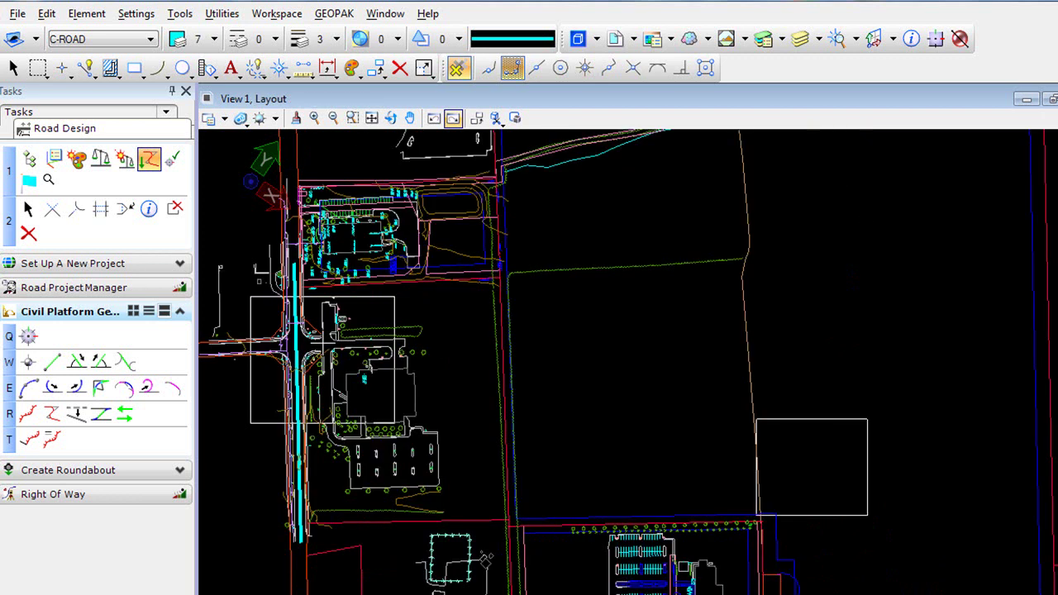
{"action": "middle_click_drag", "start_coordinate": [331, 356], "coordinate": [493, 344]}
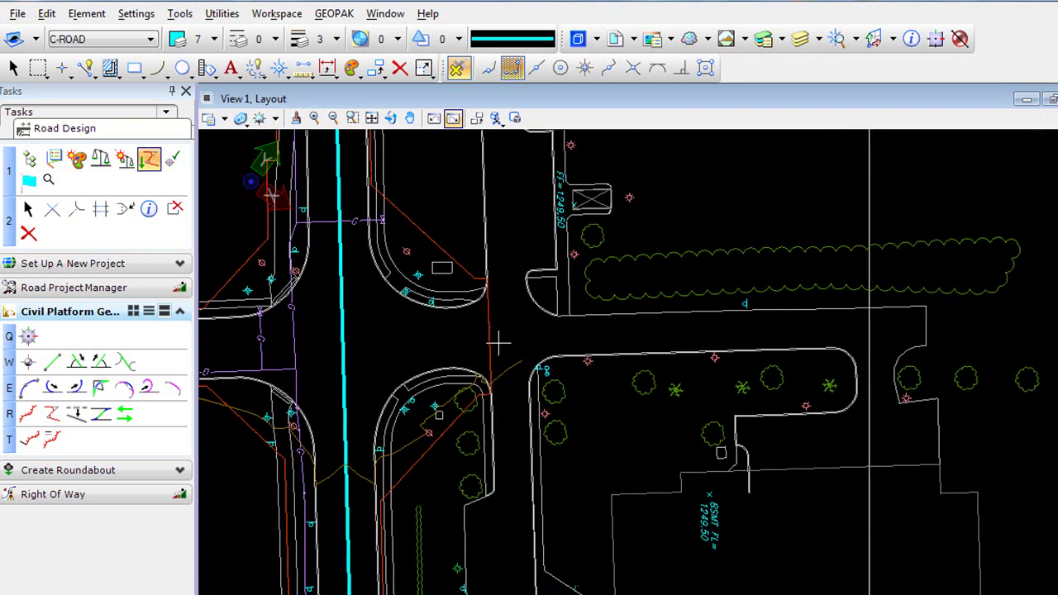
{"action": "left_click", "coordinate": [111, 40]}
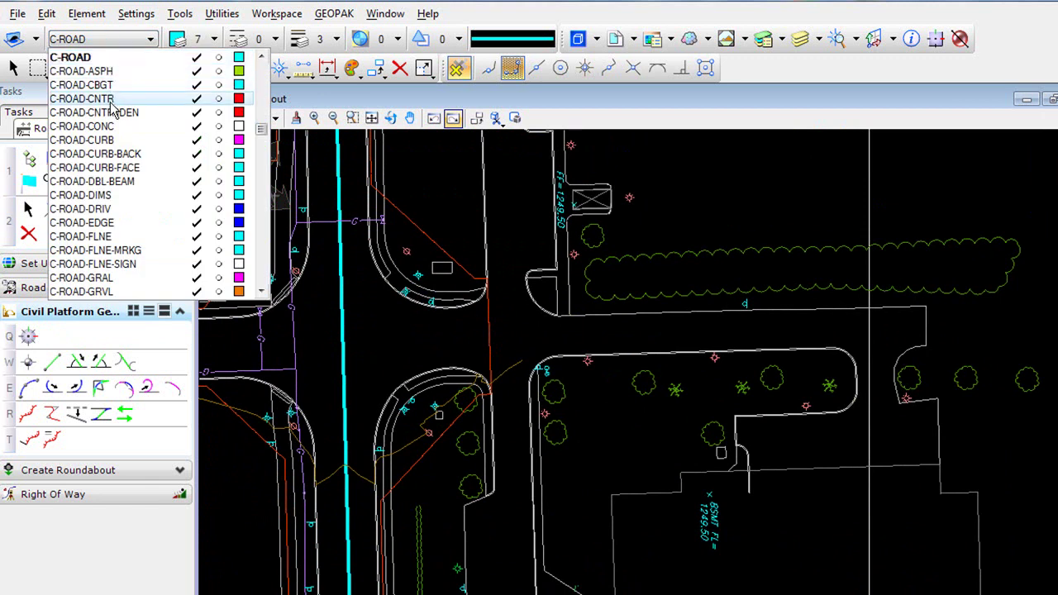
{"action": "left_click", "coordinate": [116, 99]}
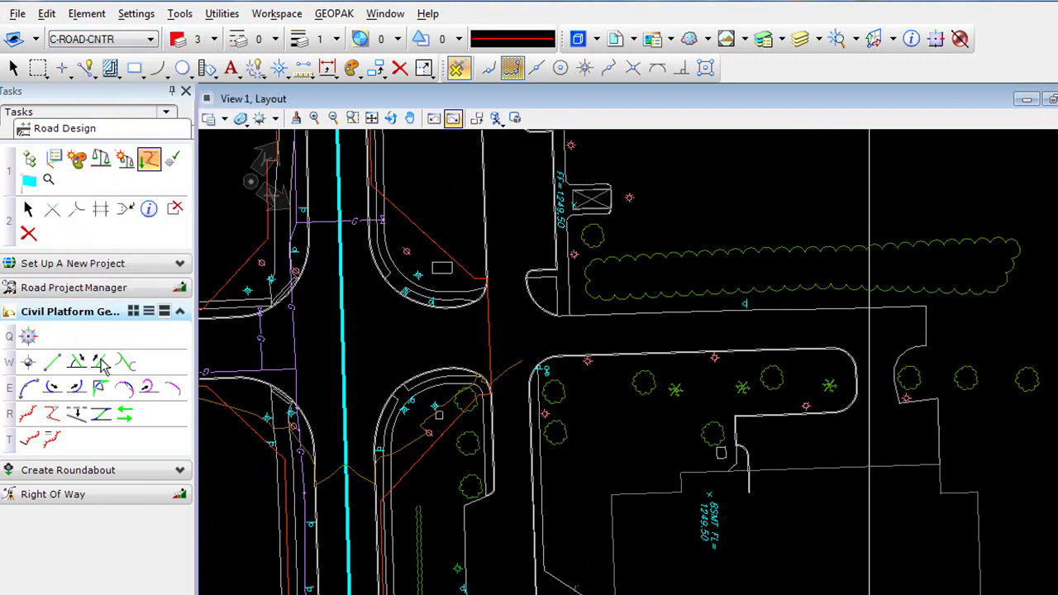
Draw a civil line about 70 long from midway between the intersection's two curb returns, perpendicular to the thick cyan alignment.
{"action": "left_click", "coordinate": [51, 362]}
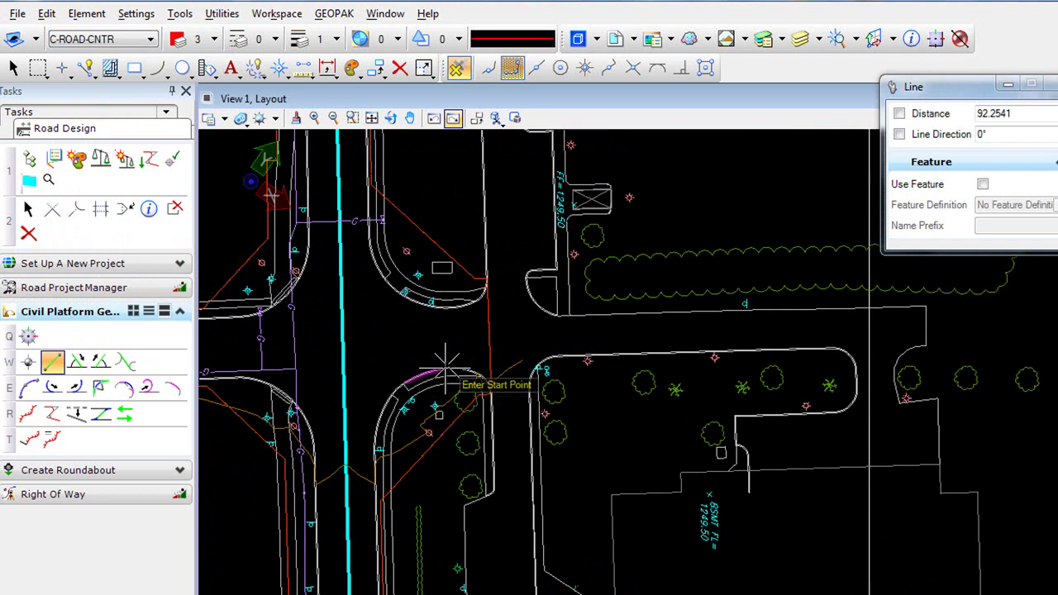
{"action": "key", "text": "o"}
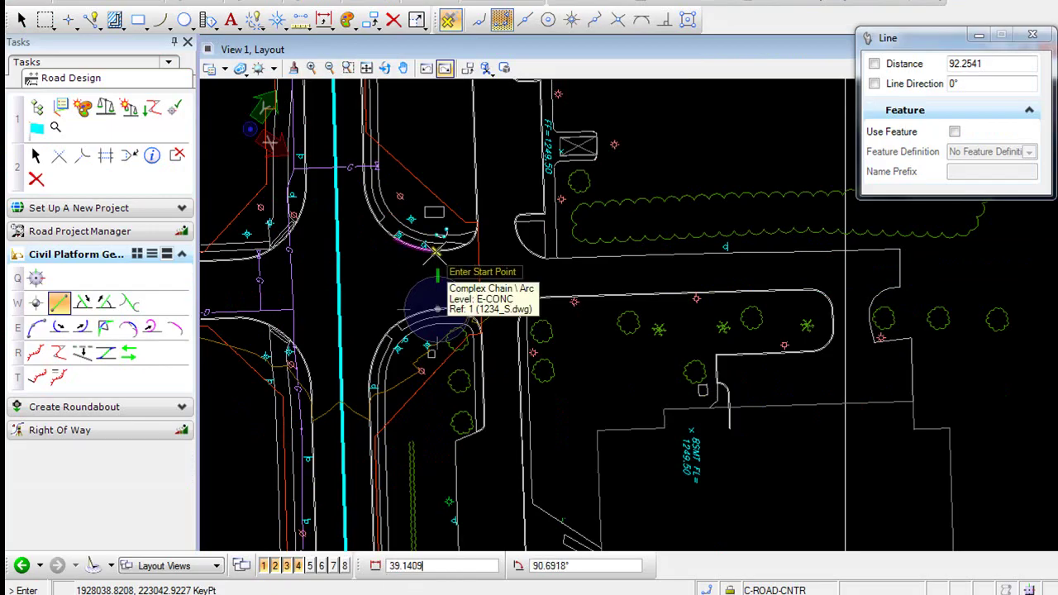
{"action": "key", "text": "equal"}
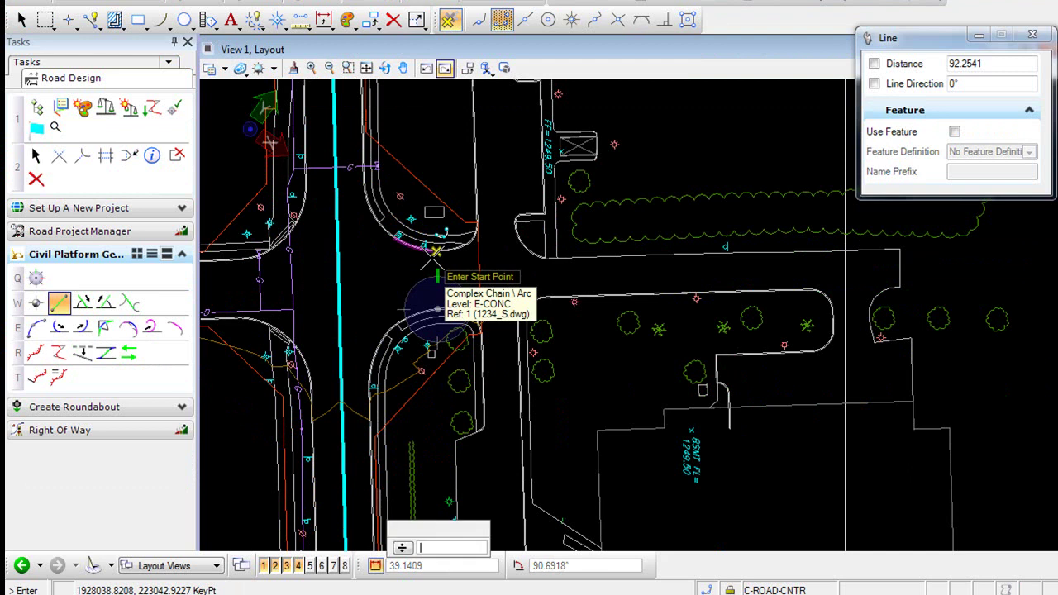
{"action": "type", "text": "2"}
{"action": "key", "text": "Return"}
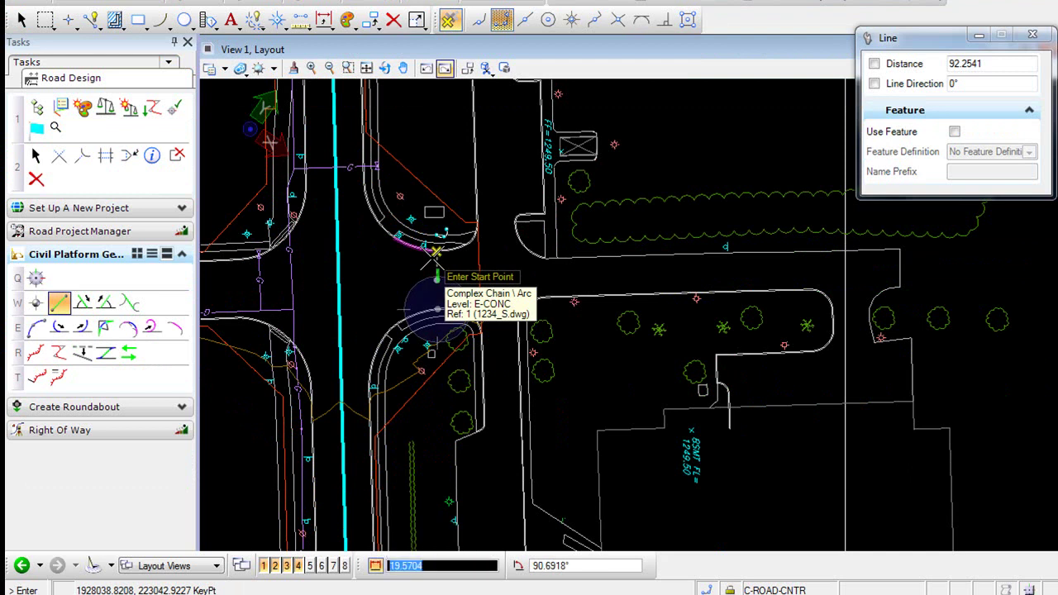
{"action": "left_click", "coordinate": [458, 198]}
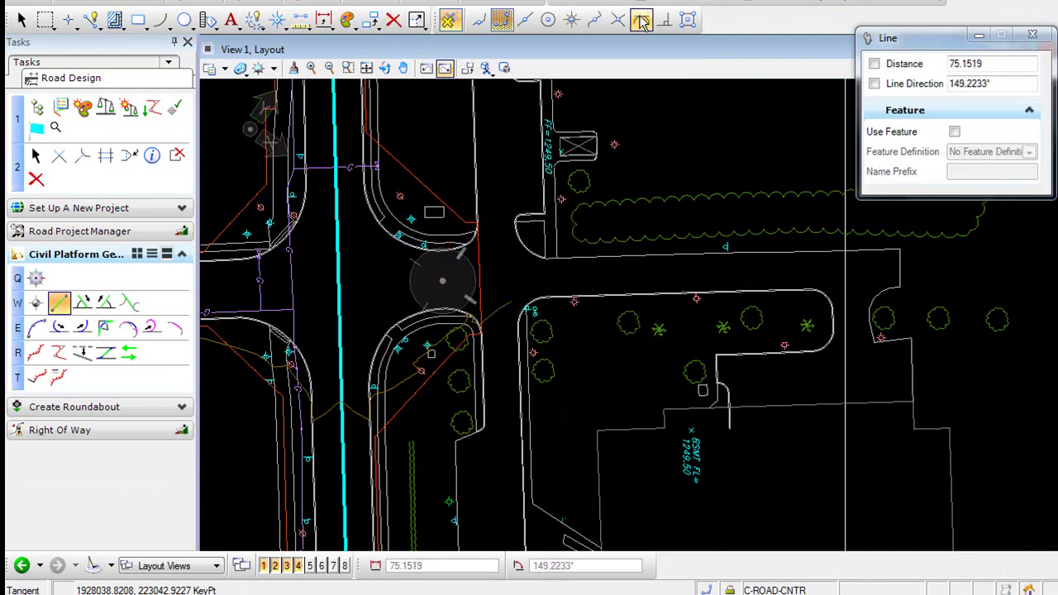
{"action": "left_click", "coordinate": [666, 21]}
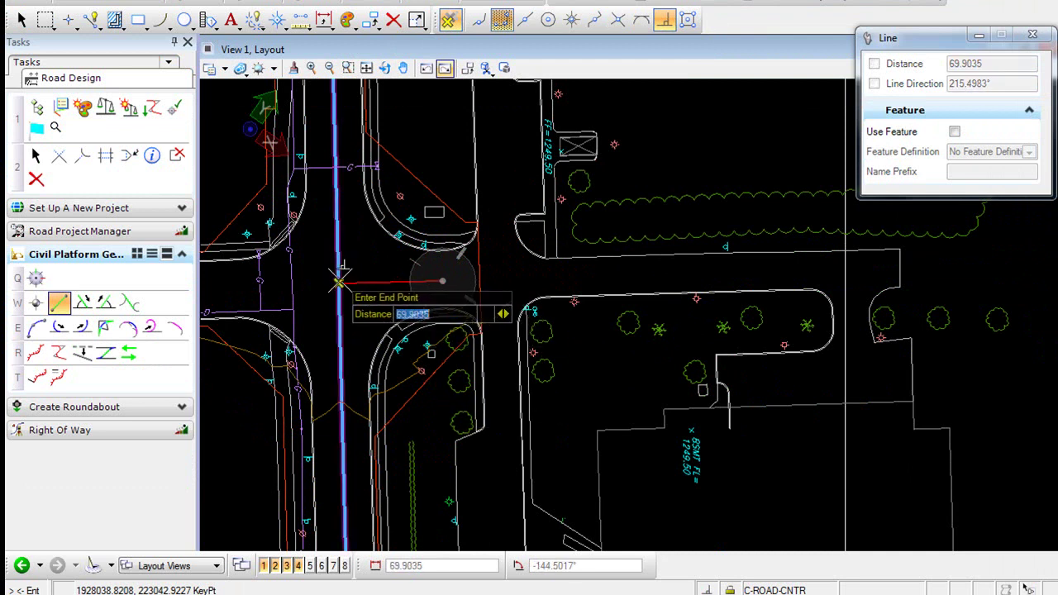
{"action": "scroll", "coordinate": [339, 281], "scroll_direction": "up", "scroll_amount": 2}
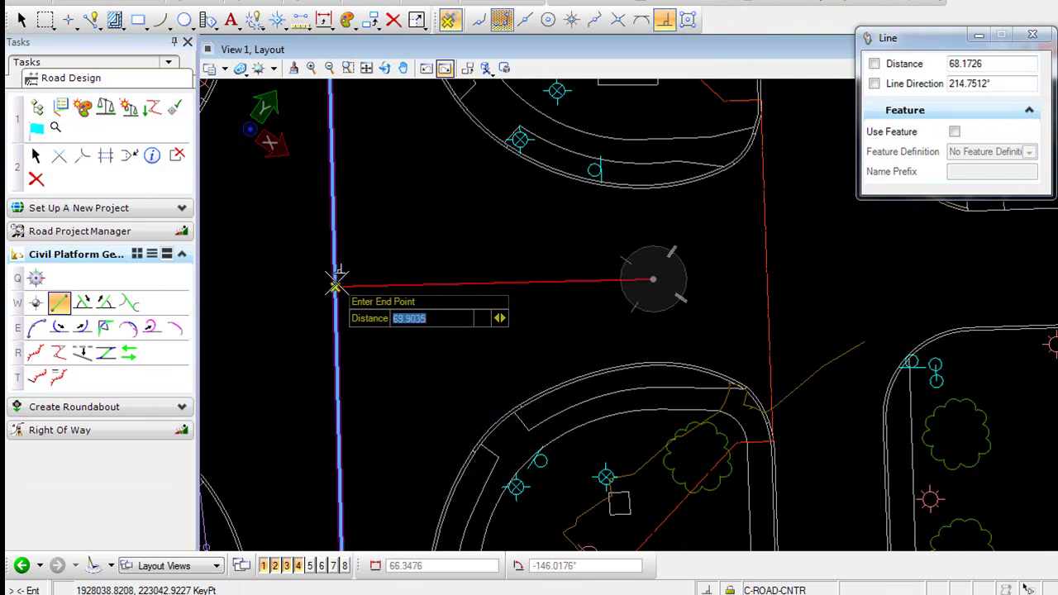
{"action": "left_click", "coordinate": [337, 281]}
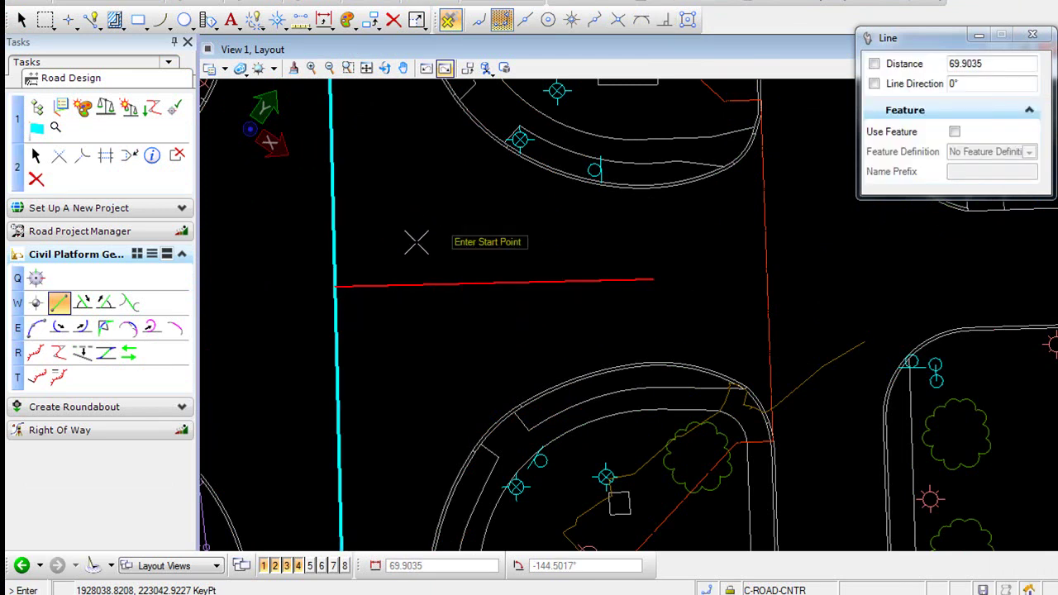
Draw a second line about 93 long from midway between the side-road curb ends at the far intersection, perpendicular to alignment CHN1.
{"action": "scroll", "coordinate": [414, 274], "scroll_direction": "down", "scroll_amount": 4}
{"action": "scroll", "coordinate": [418, 281], "scroll_direction": "down", "scroll_amount": 2}
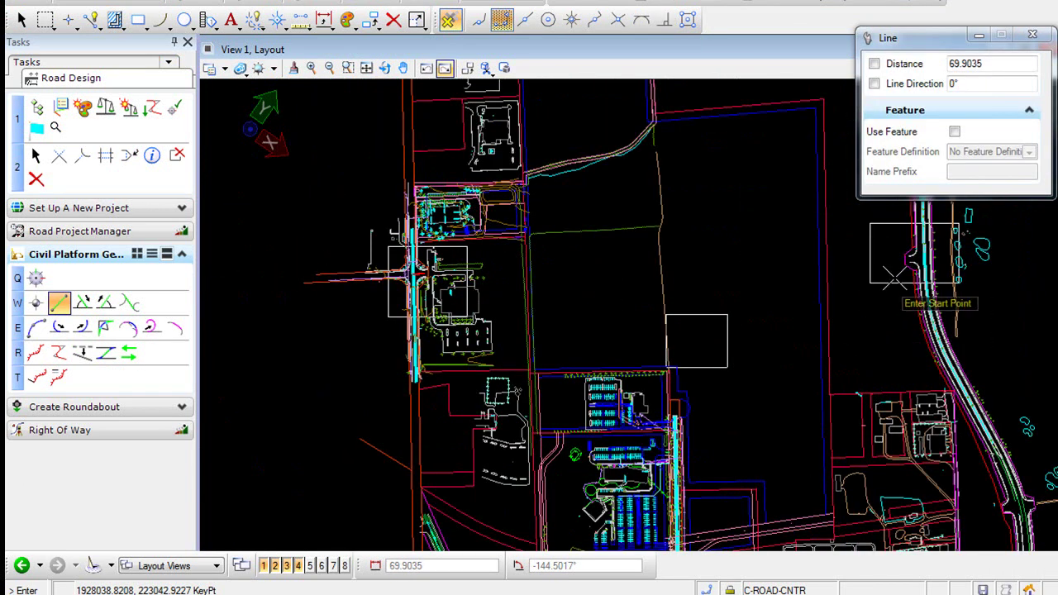
{"action": "scroll", "coordinate": [924, 258], "scroll_direction": "up", "scroll_amount": 5}
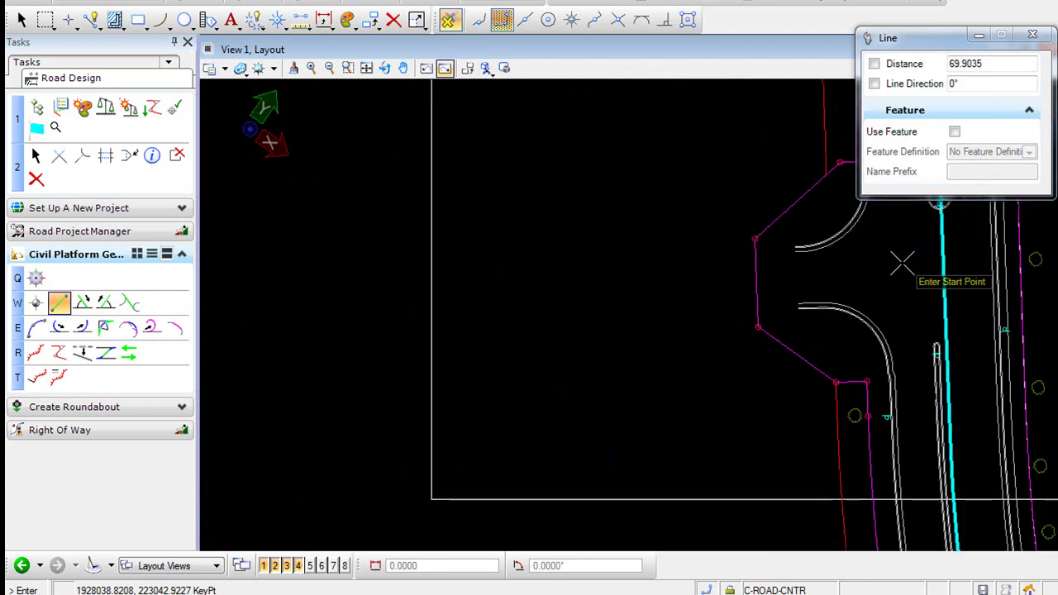
{"action": "mouse_move", "coordinate": [860, 308]}
{"action": "middle_mouse_down"}
{"action": "mouse_move", "coordinate": [719, 361]}
{"action": "mouse_move", "coordinate": [713, 392]}
{"action": "mouse_move", "coordinate": [710, 361]}
{"action": "middle_mouse_up"}
{"action": "right_click", "coordinate": [710, 361]}
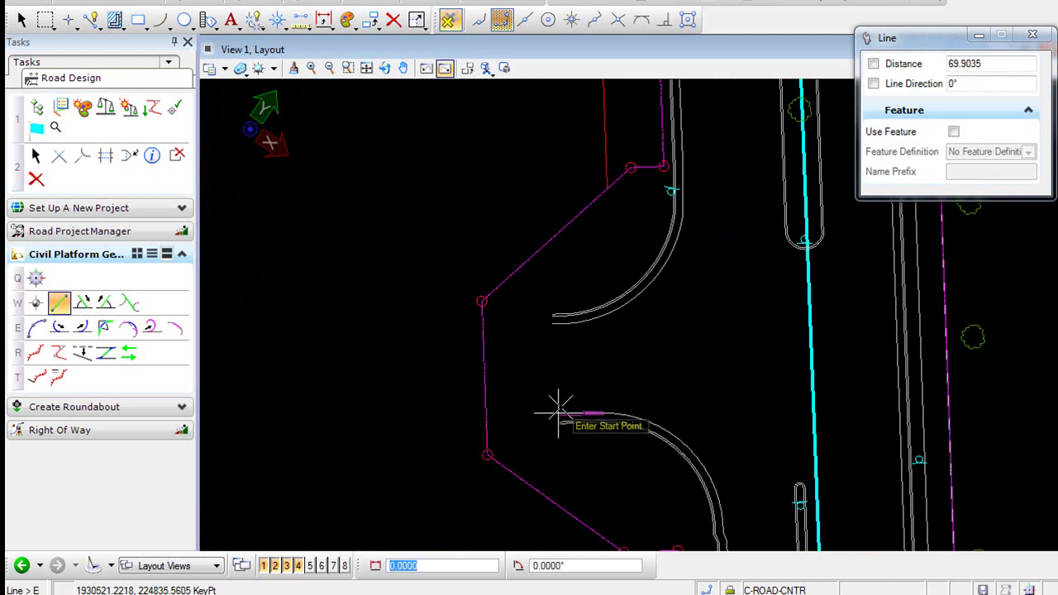
{"action": "key", "text": "o"}
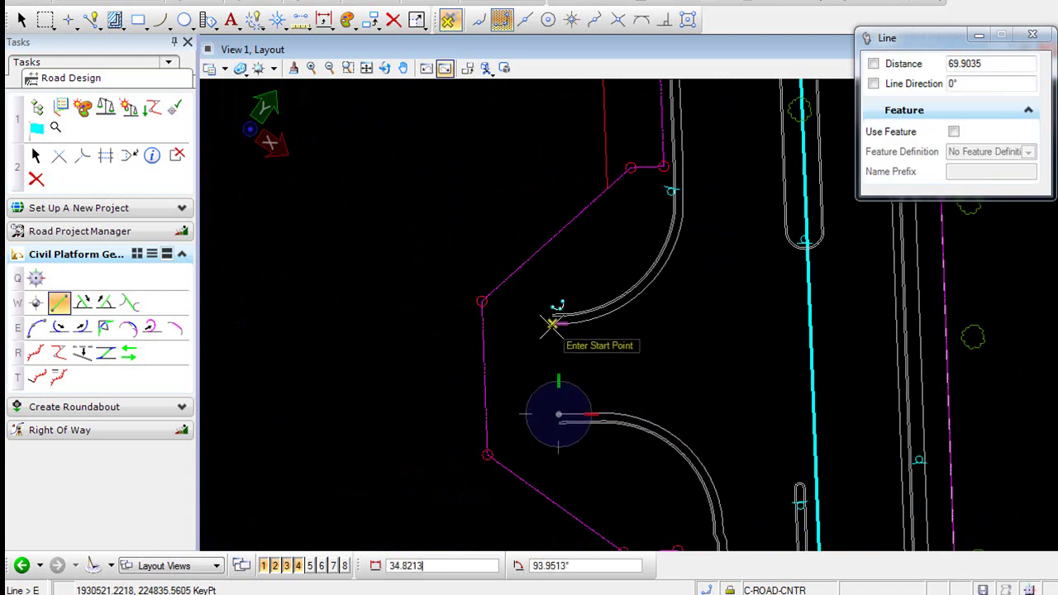
{"action": "key", "text": "equal"}
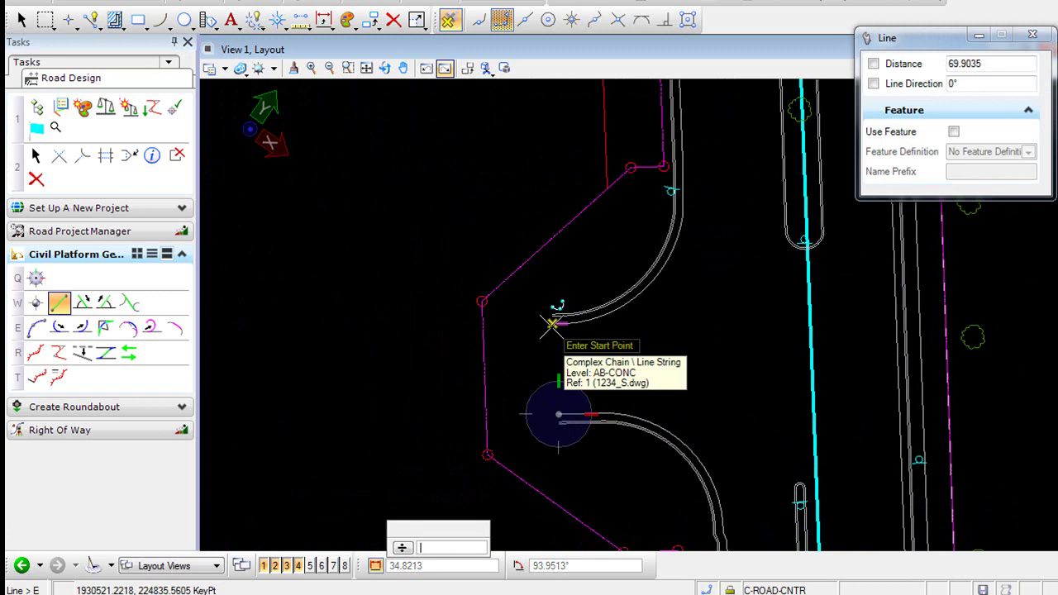
{"action": "type", "text": "2"}
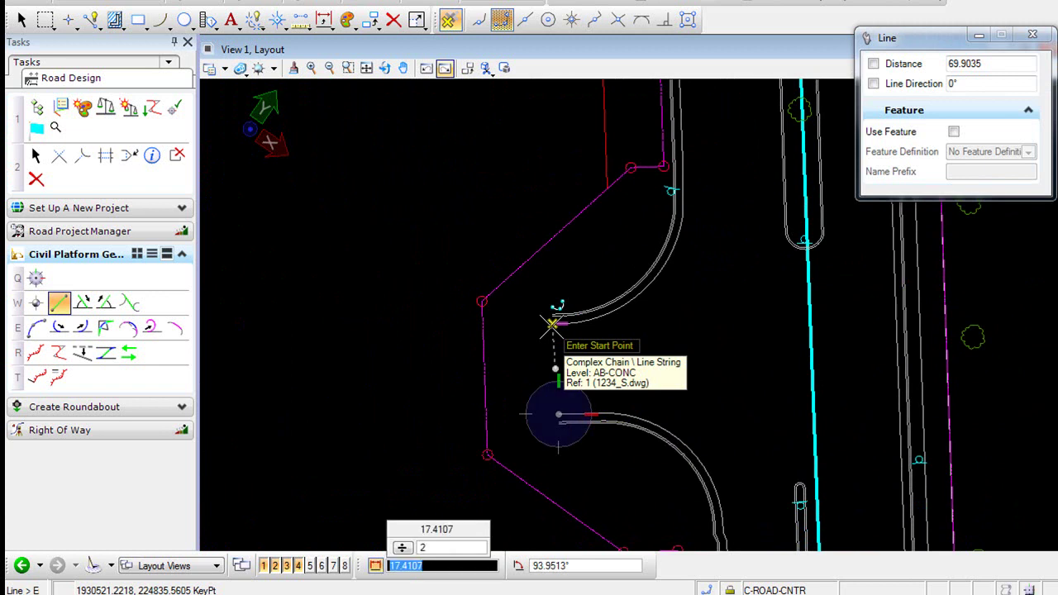
{"action": "key", "text": "Return"}
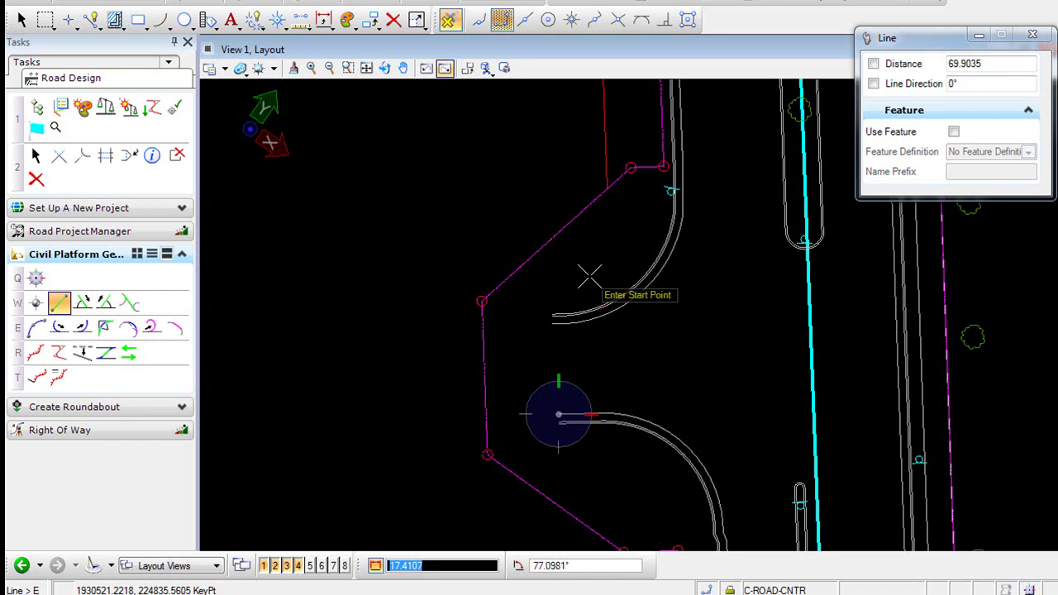
{"action": "key", "text": "Tab"}
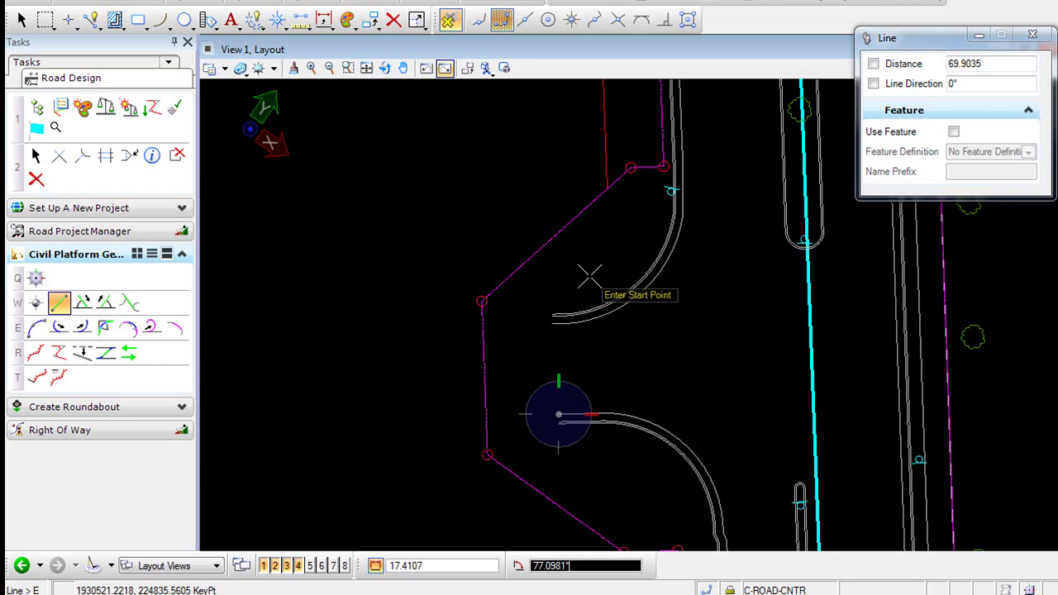
{"action": "left_click", "coordinate": [589, 277]}
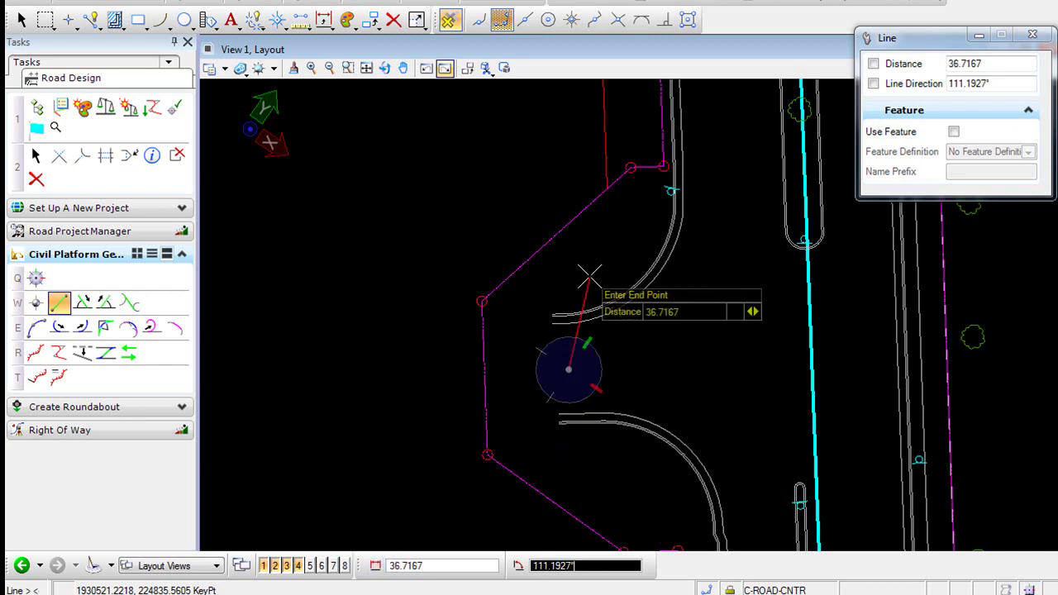
{"action": "left_click", "coordinate": [665, 20]}
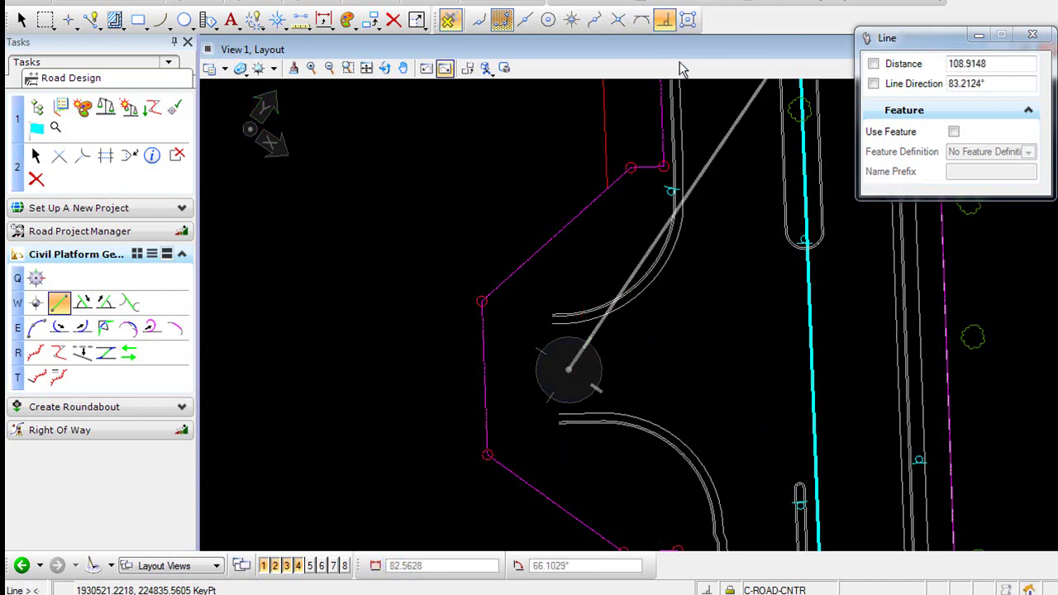
{"action": "left_click", "coordinate": [813, 359]}
Place an arc with radius 1250 and length about 1212 using Arc Between Points (Start\End\Pass-thru), bulging downward in the open parcel between the two alignments.
{"action": "scroll", "coordinate": [750, 386], "scroll_direction": "down", "scroll_amount": 2}
{"action": "scroll", "coordinate": [751, 387], "scroll_direction": "down", "scroll_amount": 4}
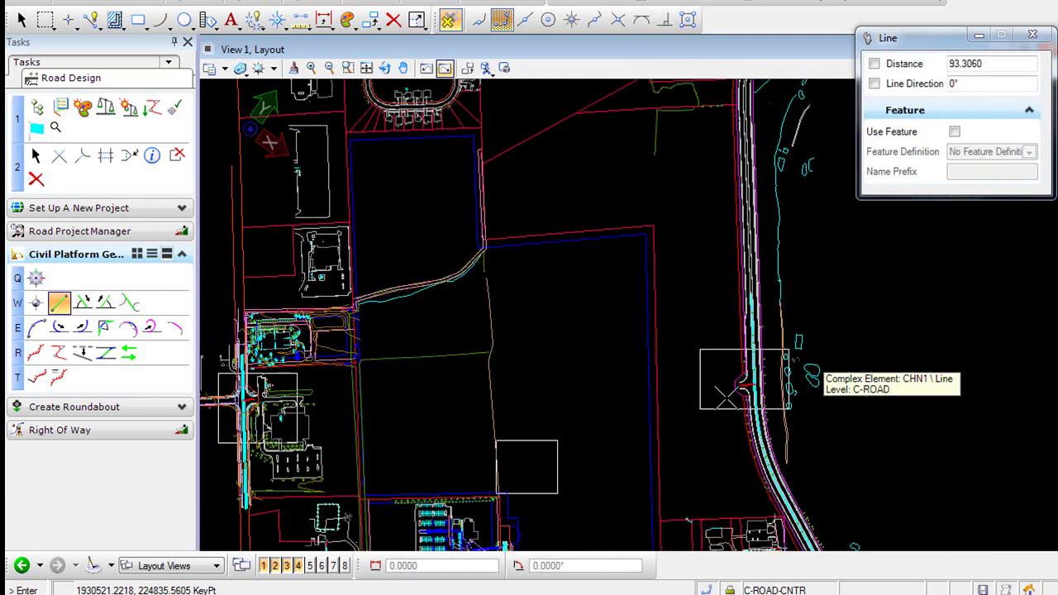
{"action": "left_click", "coordinate": [36, 329]}
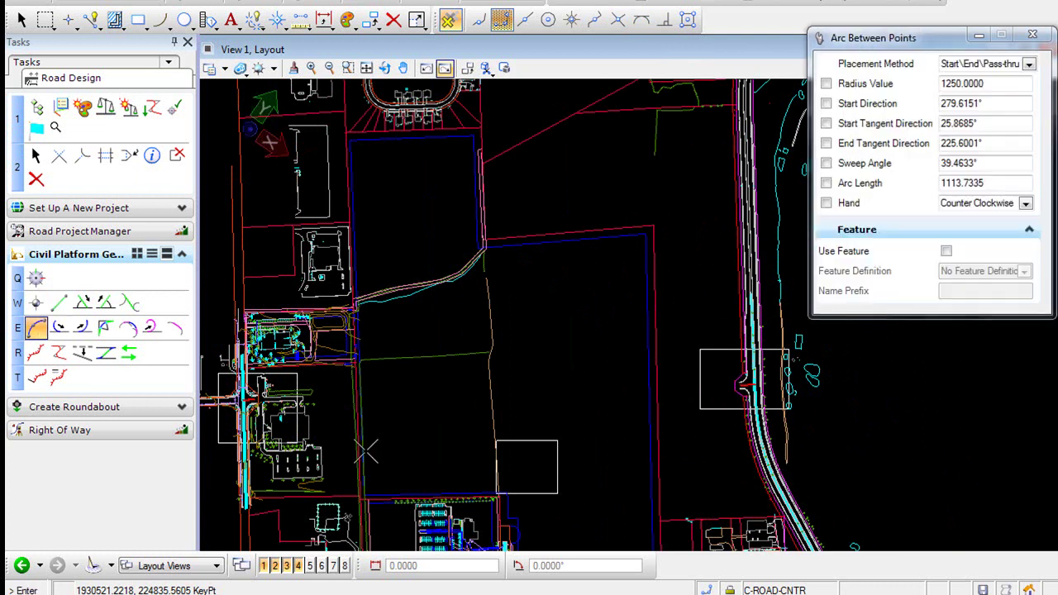
{"action": "left_click", "coordinate": [447, 450]}
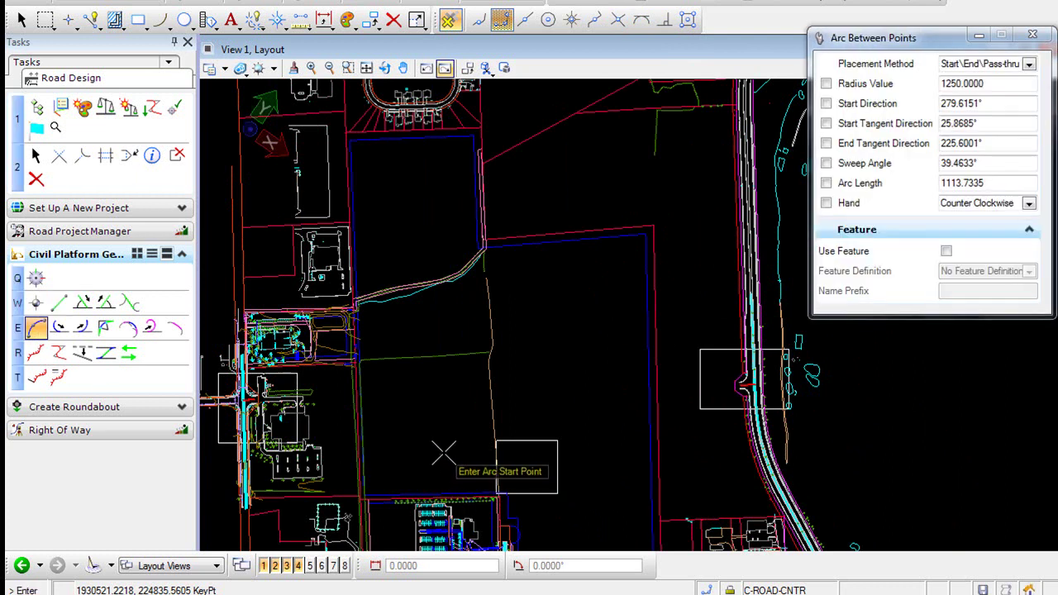
{"action": "left_click", "coordinate": [443, 452]}
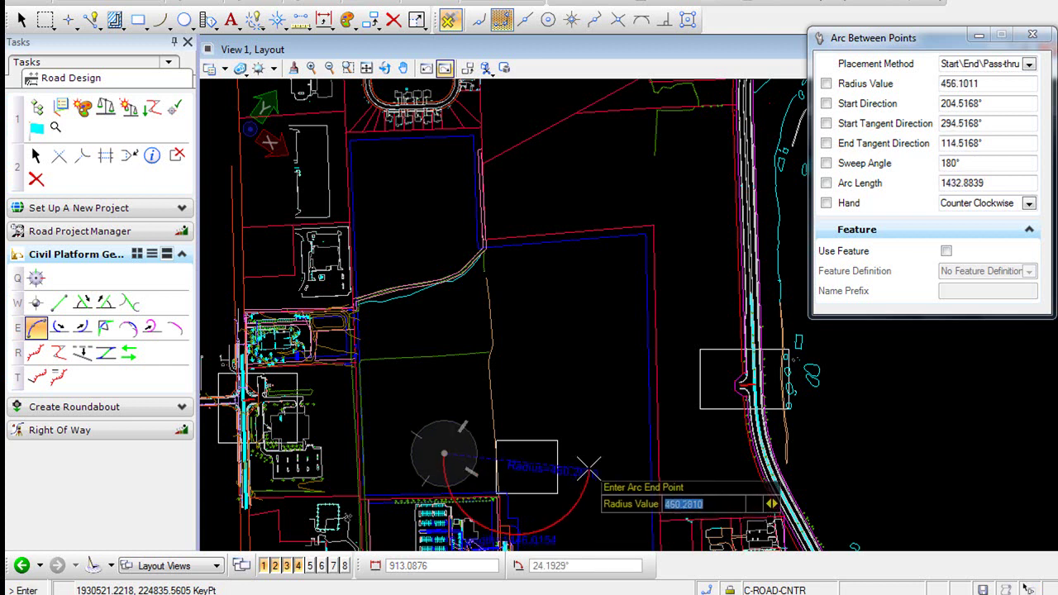
{"action": "scroll", "coordinate": [603, 457], "scroll_direction": "up", "scroll_amount": 2}
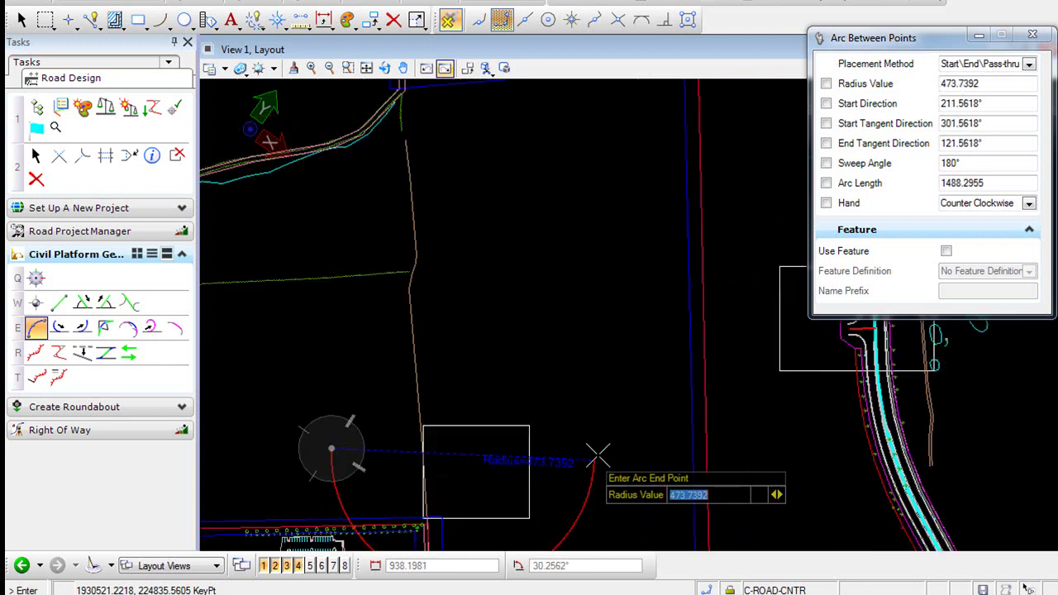
{"action": "left_click", "coordinate": [653, 438]}
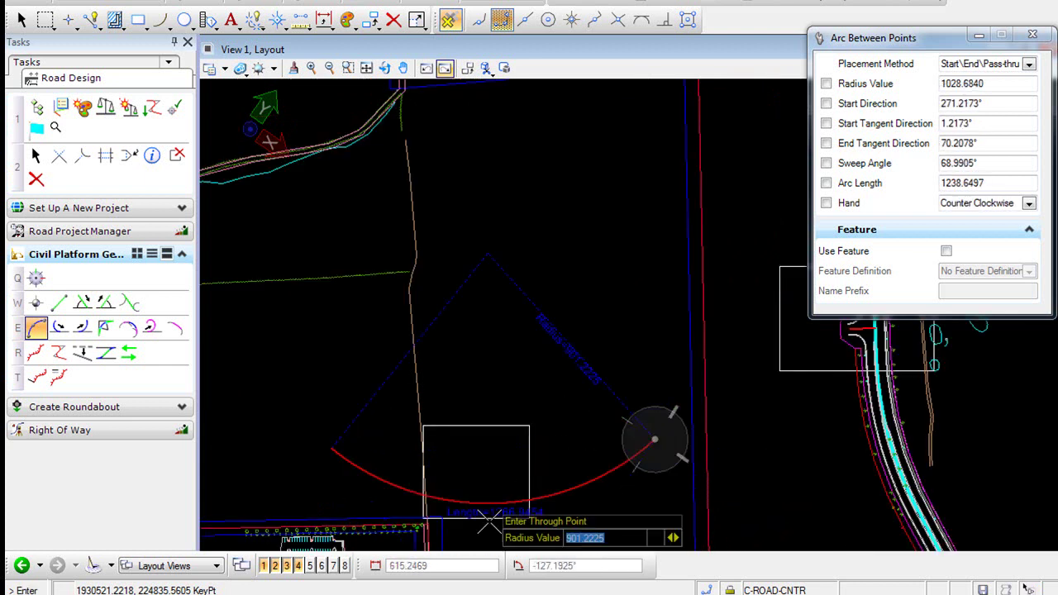
{"action": "type", "text": "1250.0000"}
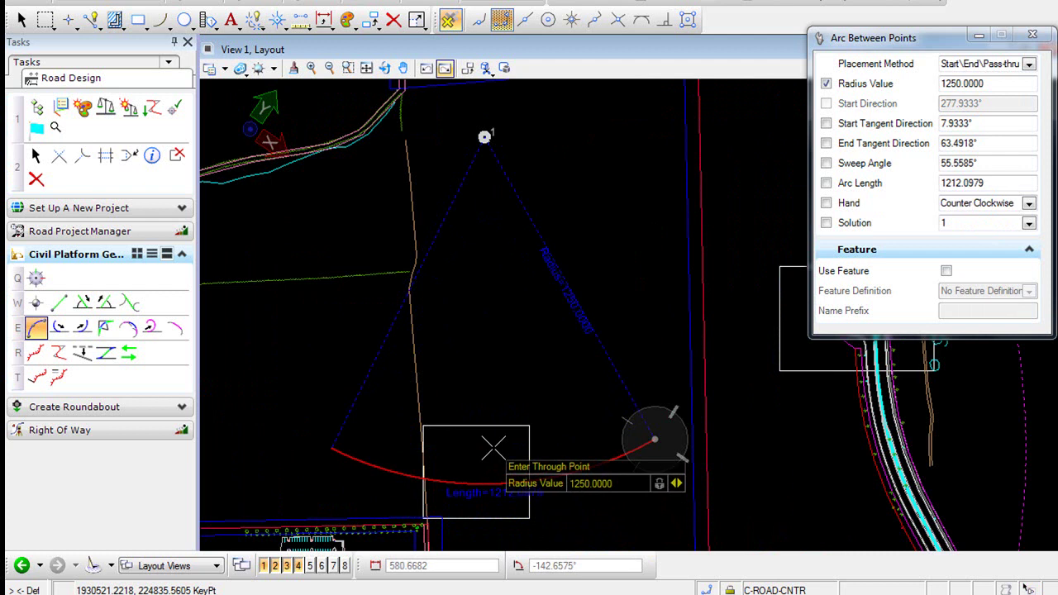
{"action": "left_click", "coordinate": [493, 447]}
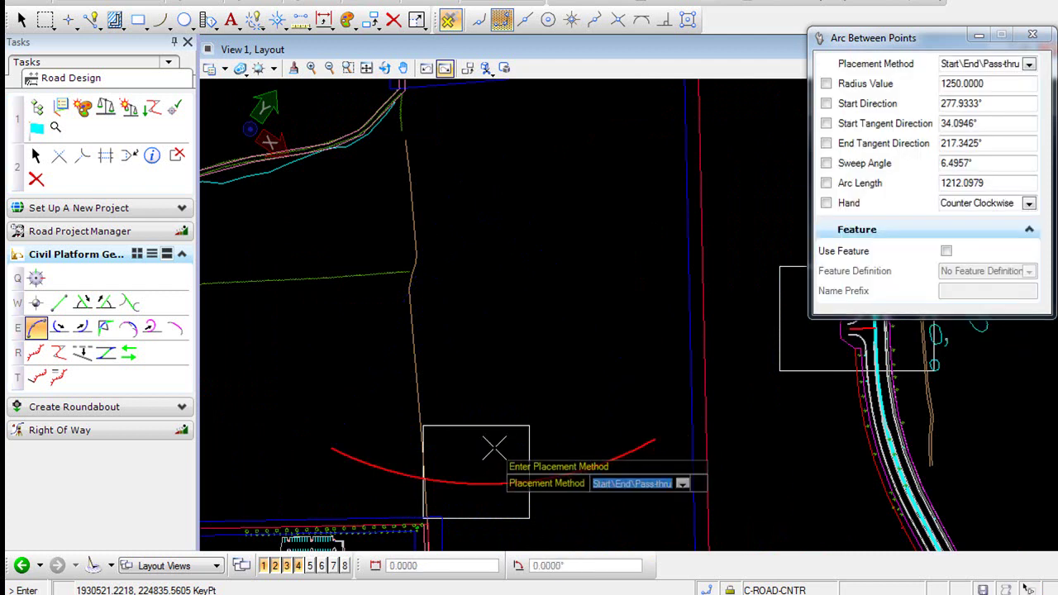
Draw a tangent line from the arc's near end toward the first intersection using Line From Element, with offset 0, skew 0° and no back transition.
{"action": "scroll", "coordinate": [637, 392], "scroll_direction": "down", "scroll_amount": 6}
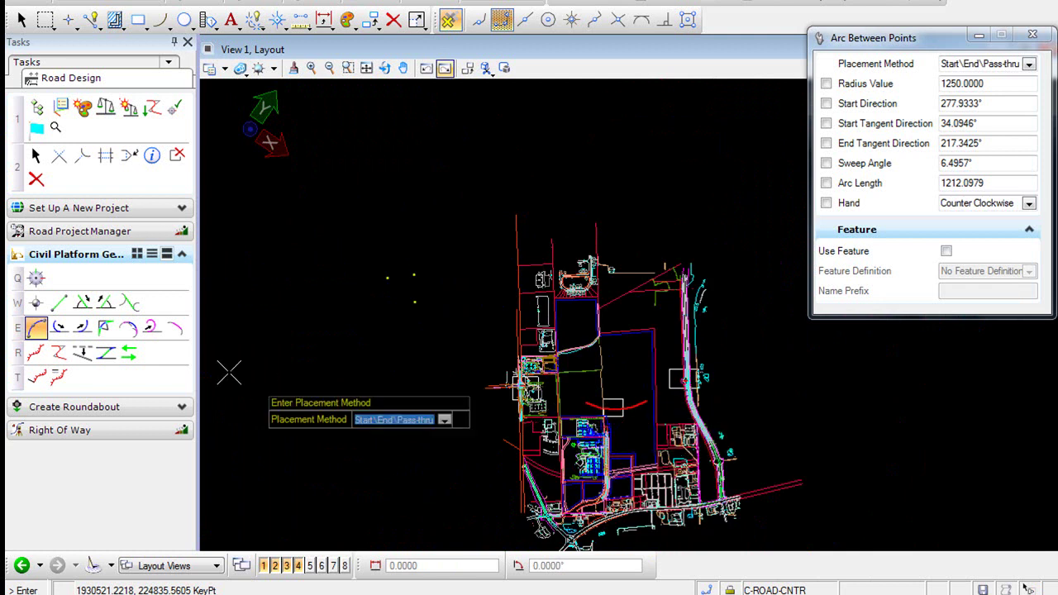
{"action": "left_click", "coordinate": [104, 304]}
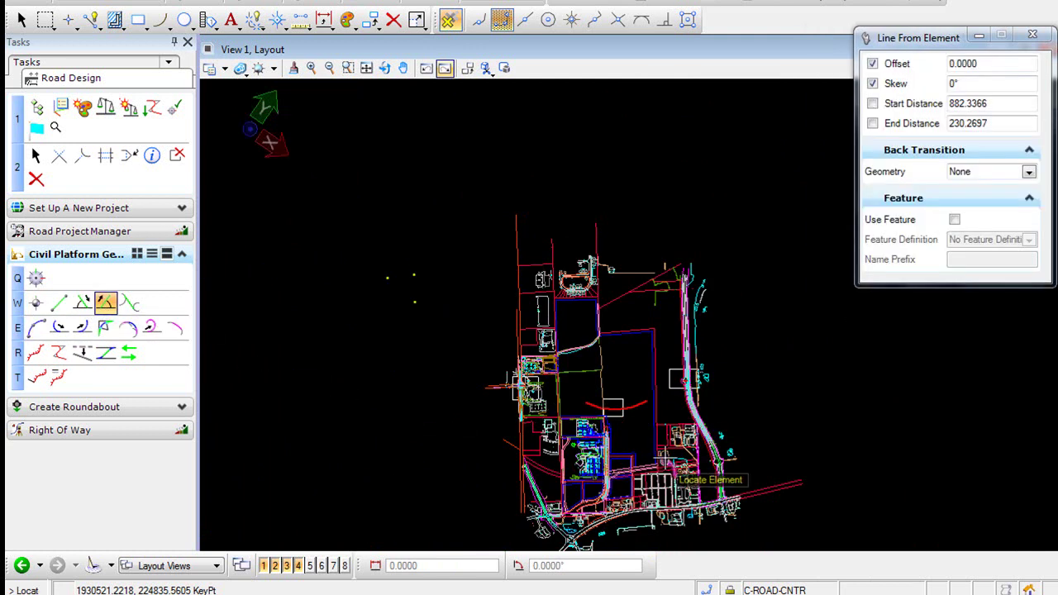
{"action": "scroll", "coordinate": [561, 425], "scroll_direction": "up", "scroll_amount": 4}
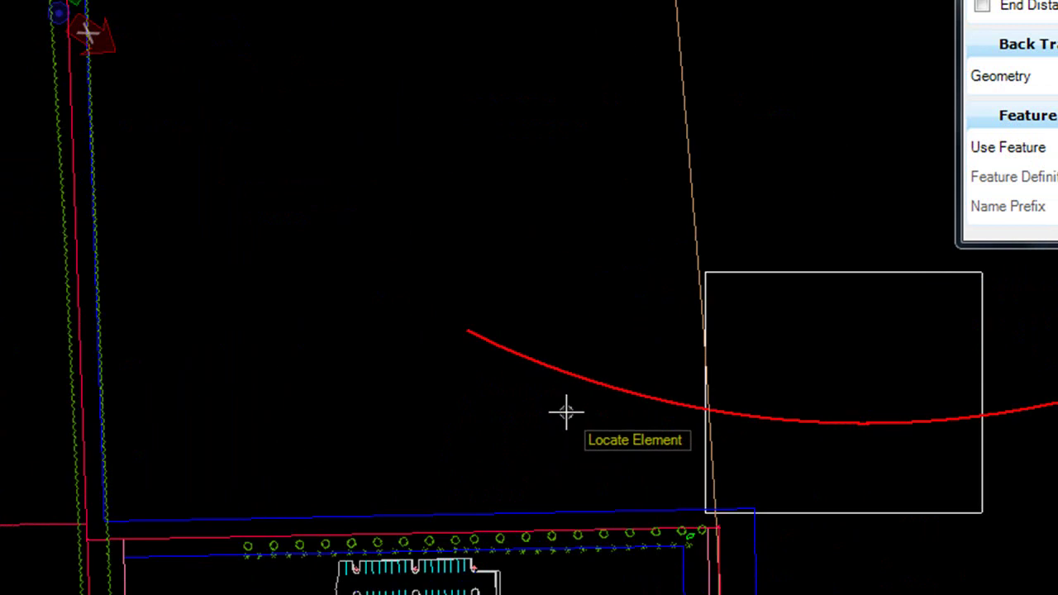
{"action": "left_click", "coordinate": [568, 371]}
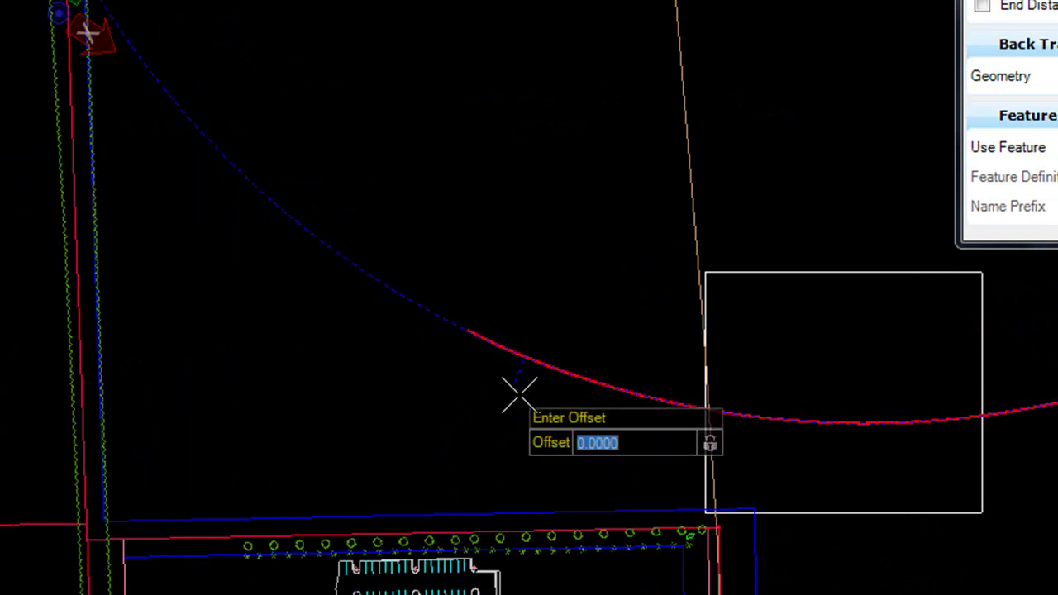
{"action": "left_click", "coordinate": [368, 344]}
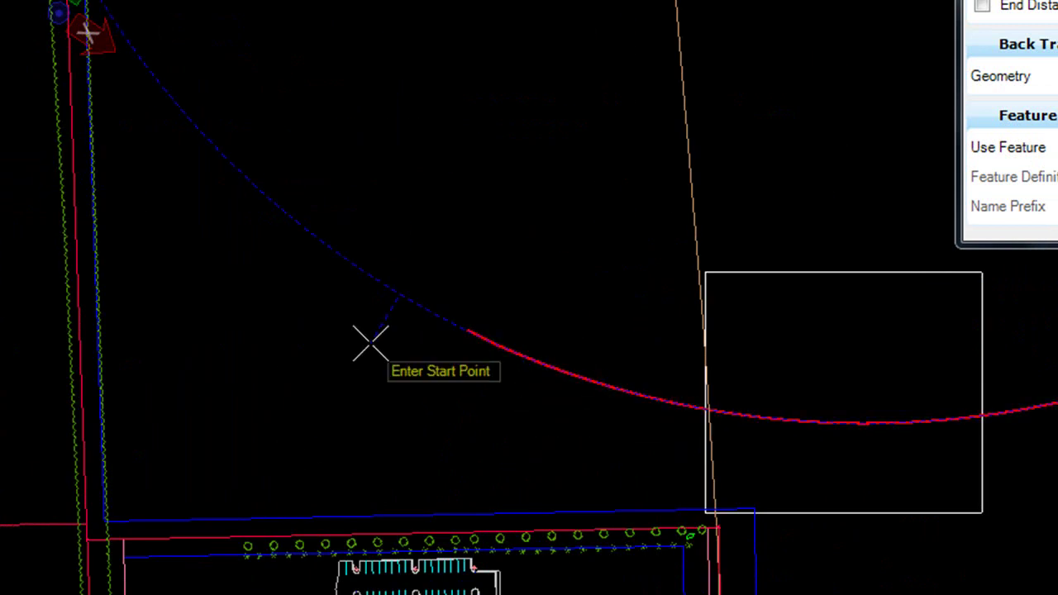
{"action": "scroll", "coordinate": [441, 366], "scroll_direction": "down", "scroll_amount": 2}
{"action": "left_click", "coordinate": [427, 361]}
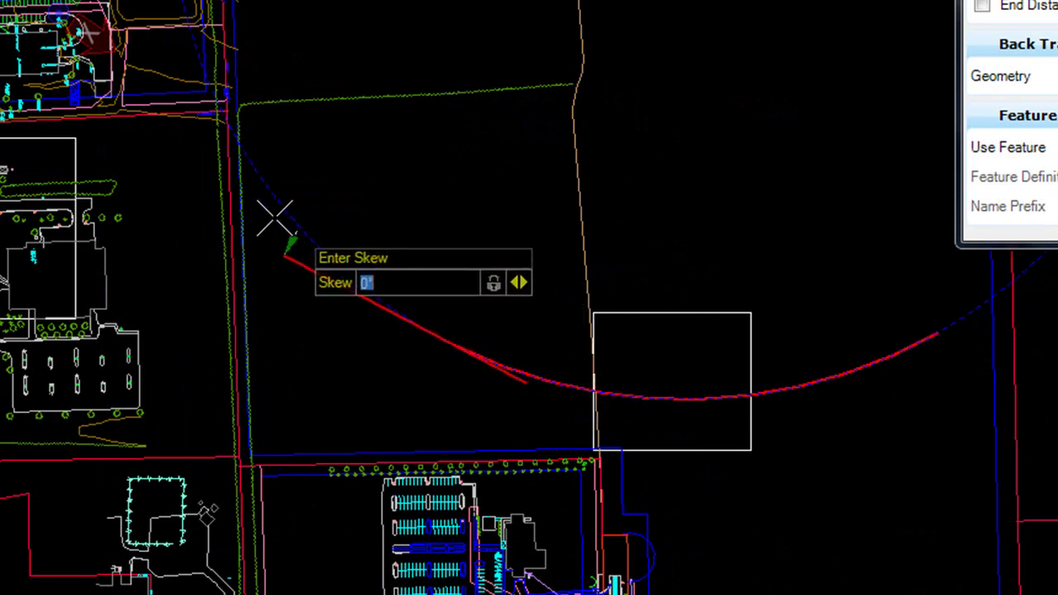
{"action": "left_click", "coordinate": [130, 144]}
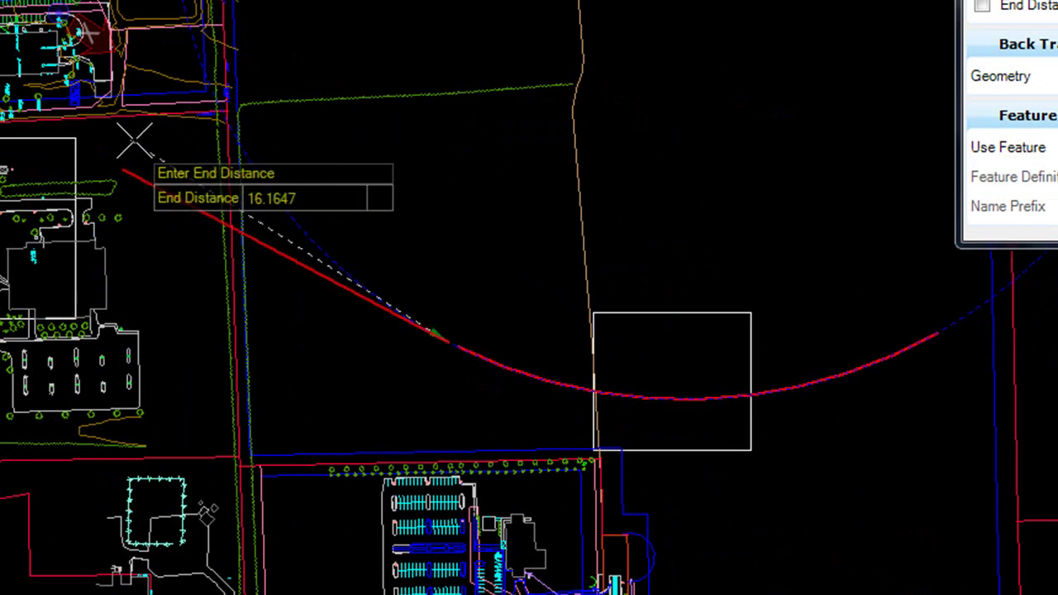
{"action": "left_click", "coordinate": [156, 165]}
Extend the first intersection's perpendicular line and the arc's tangent line until they meet at a common corner.
{"action": "left_click", "coordinate": [61, 149]}
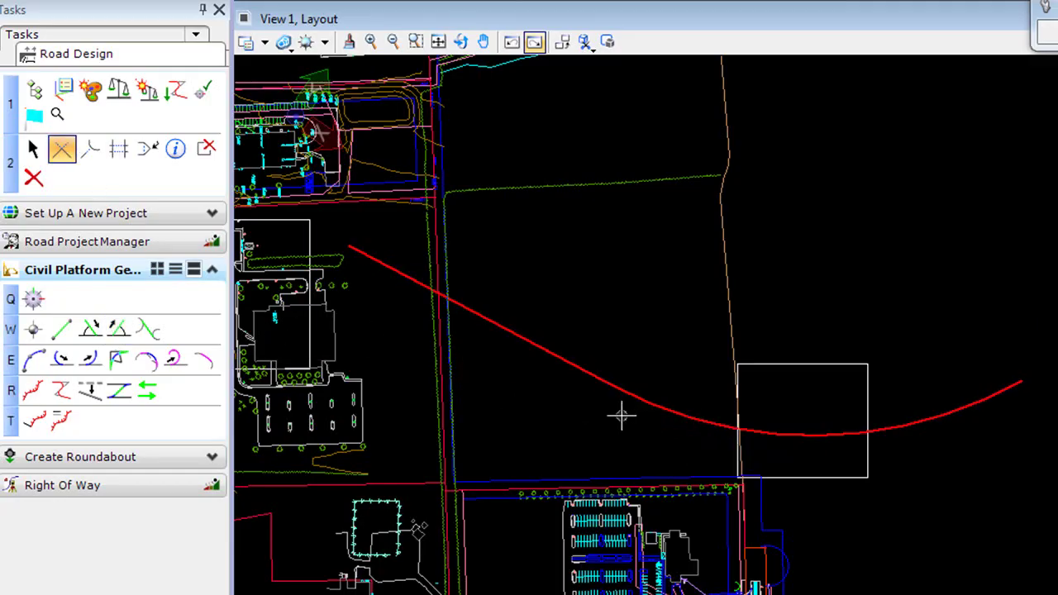
{"action": "scroll", "coordinate": [620, 416], "scroll_direction": "down", "scroll_amount": 2}
{"action": "scroll", "coordinate": [385, 329], "scroll_direction": "up", "scroll_amount": 3}
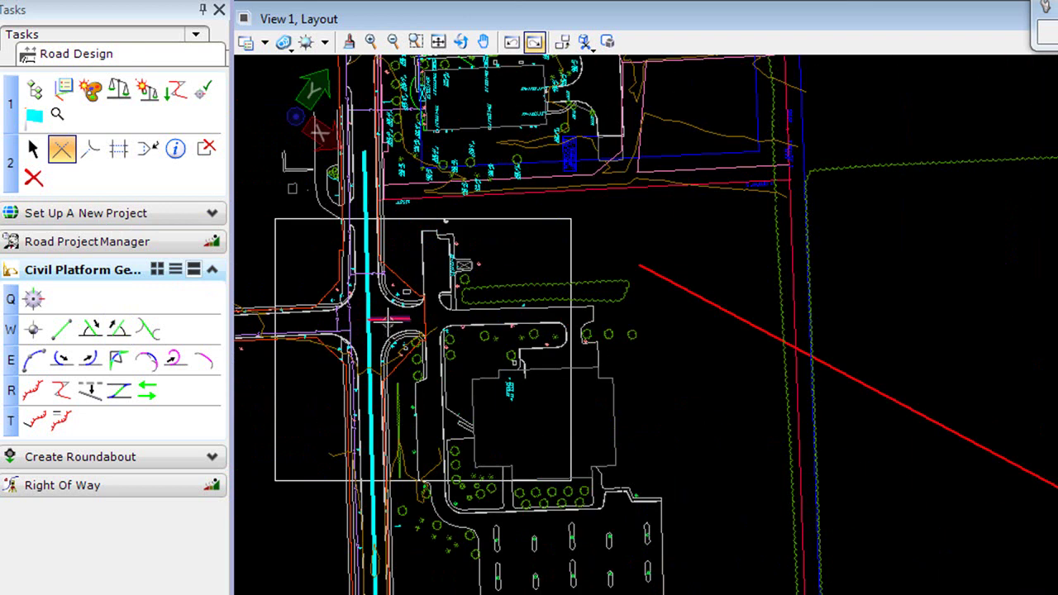
{"action": "left_click", "coordinate": [724, 380]}
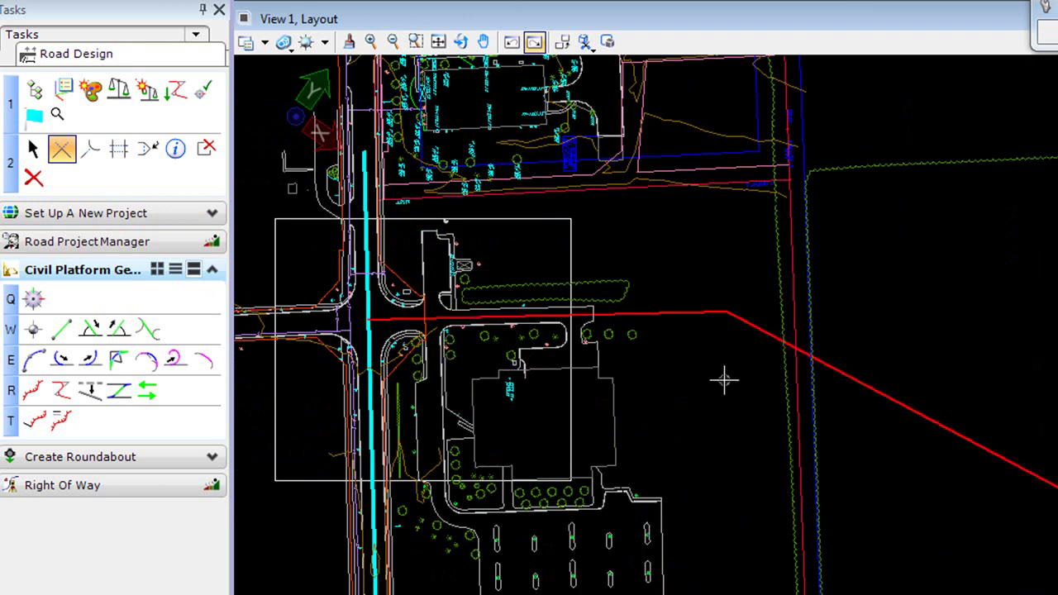
{"action": "scroll", "coordinate": [707, 392], "scroll_direction": "down", "scroll_amount": 2}
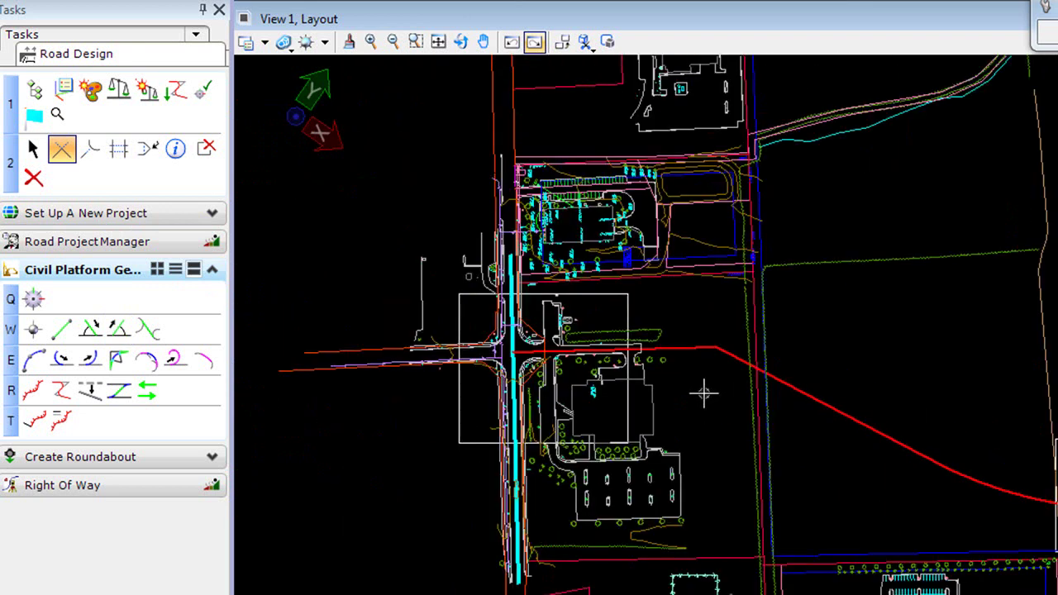
Round the corner between the extended intersection line and the tangent line with a fillet arc of radius 750 and zero offset.
{"action": "left_click", "coordinate": [129, 364]}
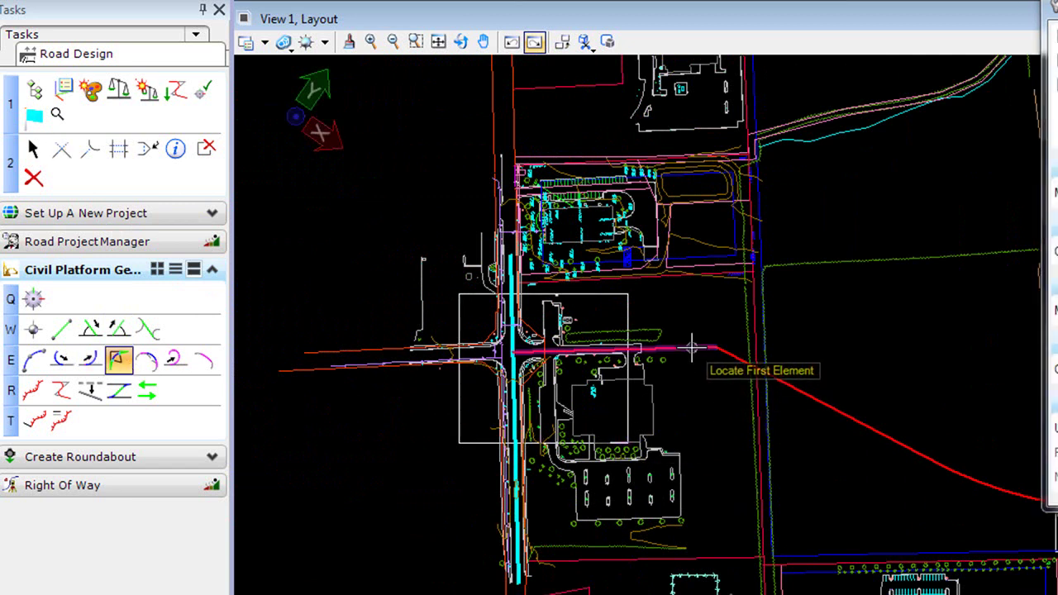
{"action": "left_click", "coordinate": [753, 397]}
{"action": "left_click", "coordinate": [699, 406]}
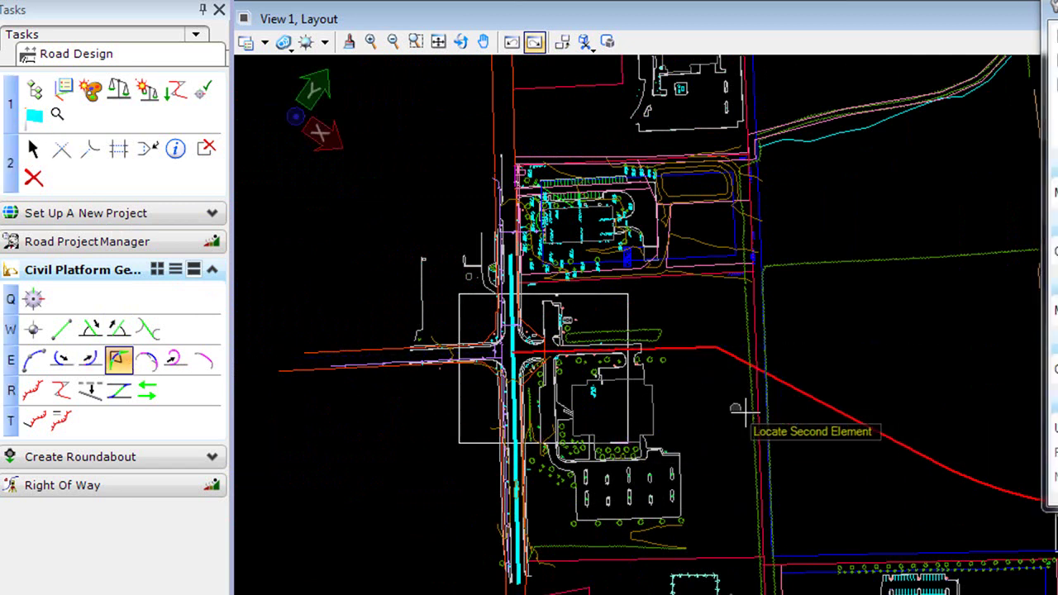
{"action": "left_click", "coordinate": [794, 393]}
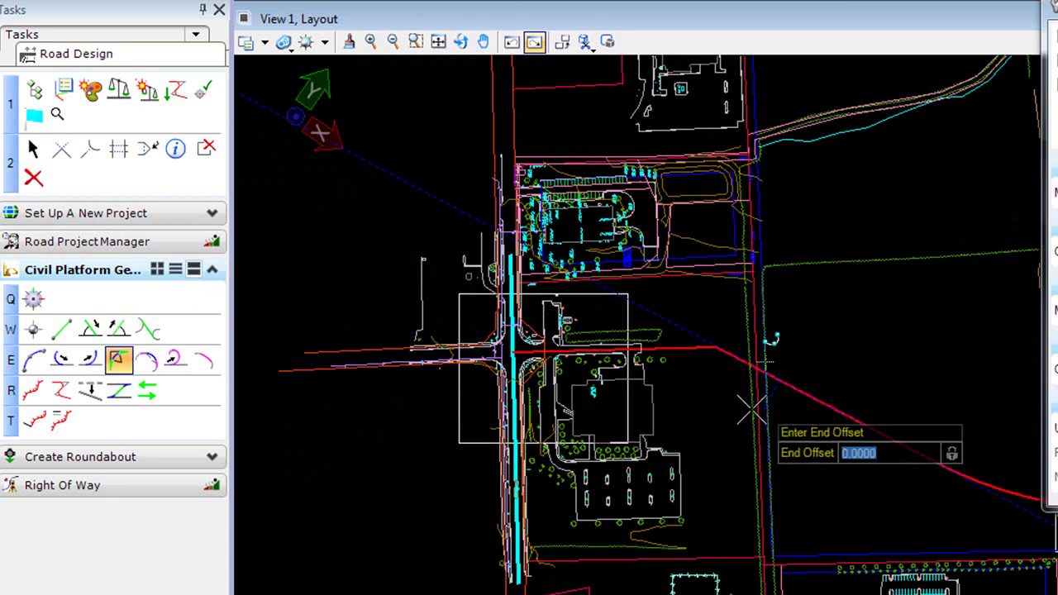
{"action": "left_click", "coordinate": [719, 407]}
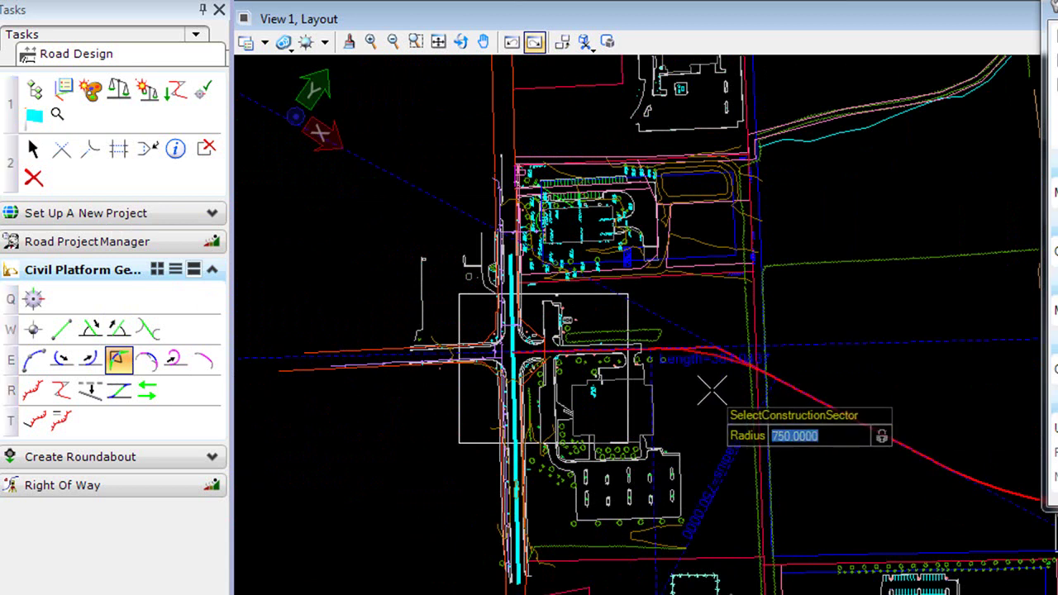
{"action": "left_click", "coordinate": [710, 390]}
{"action": "left_click", "coordinate": [708, 390]}
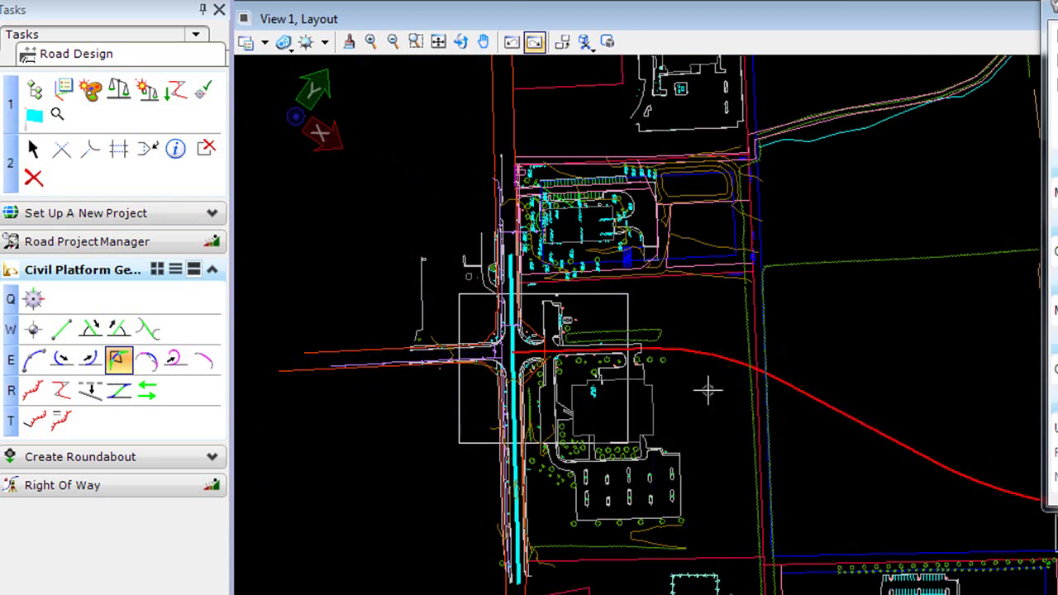
Place a radius 450 arc with Arc From Element off the far intersection's line, offset 0, curving down toward the middle arc, with Trim/Extend set to Back.
{"action": "scroll", "coordinate": [708, 397], "scroll_direction": "down", "scroll_amount": 3}
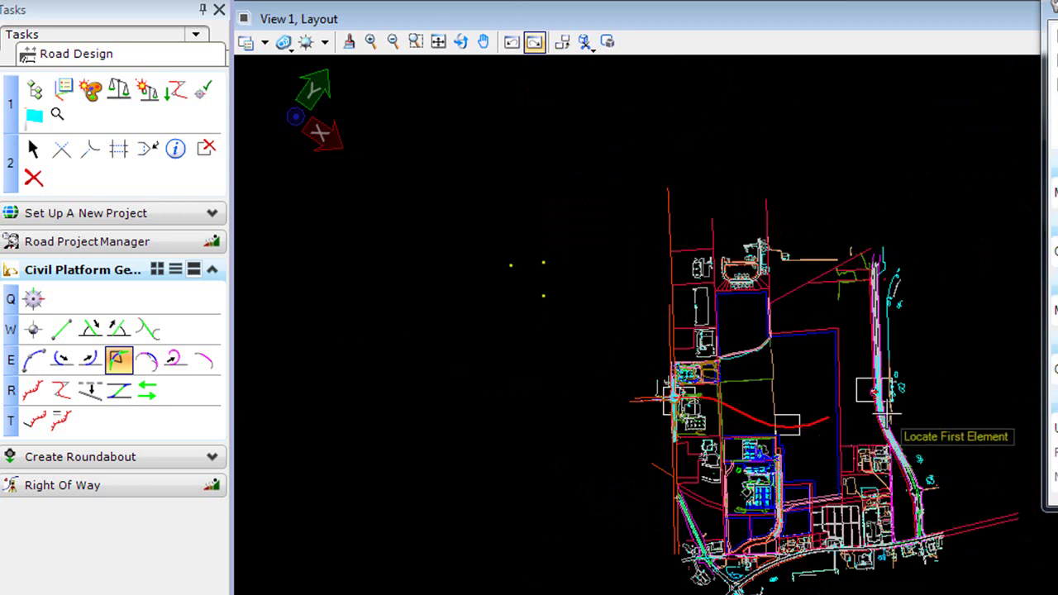
{"action": "scroll", "coordinate": [878, 451], "scroll_direction": "up", "scroll_amount": 3}
{"action": "scroll", "coordinate": [868, 413], "scroll_direction": "up", "scroll_amount": 2}
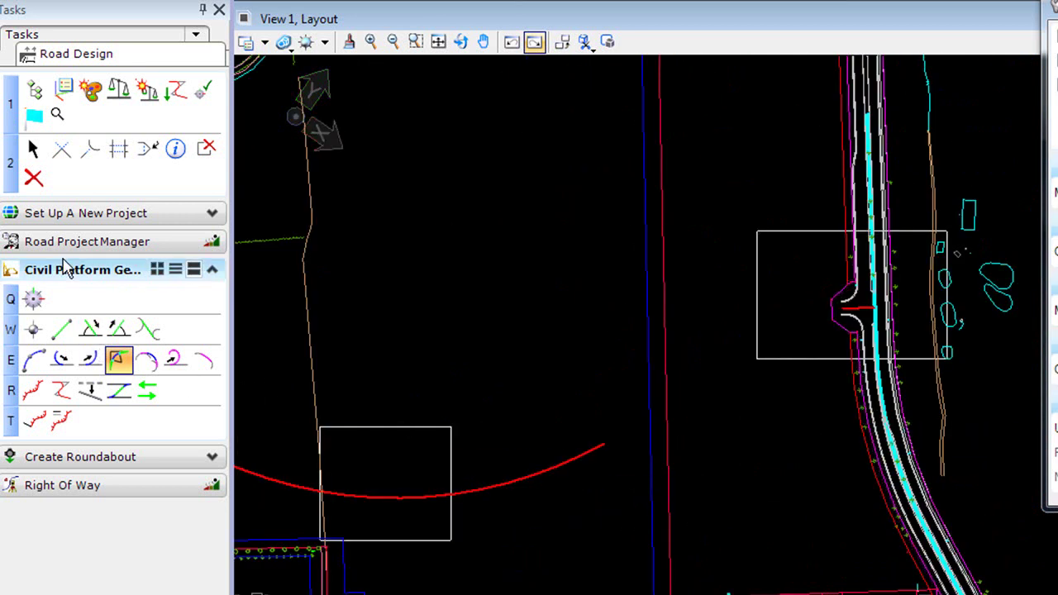
{"action": "left_click", "coordinate": [91, 362]}
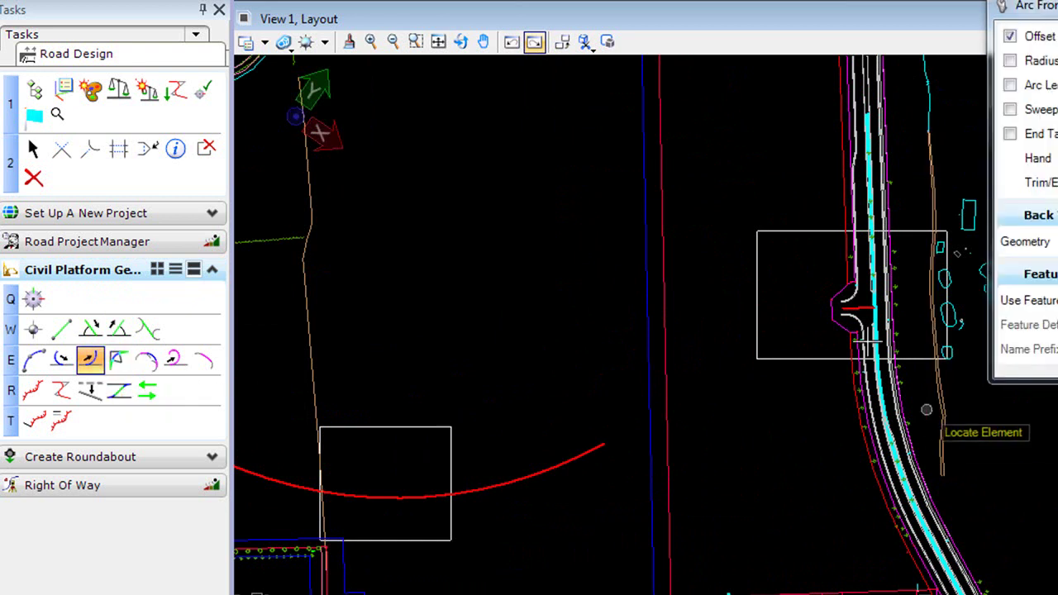
{"action": "scroll", "coordinate": [848, 307], "scroll_direction": "up", "scroll_amount": 2}
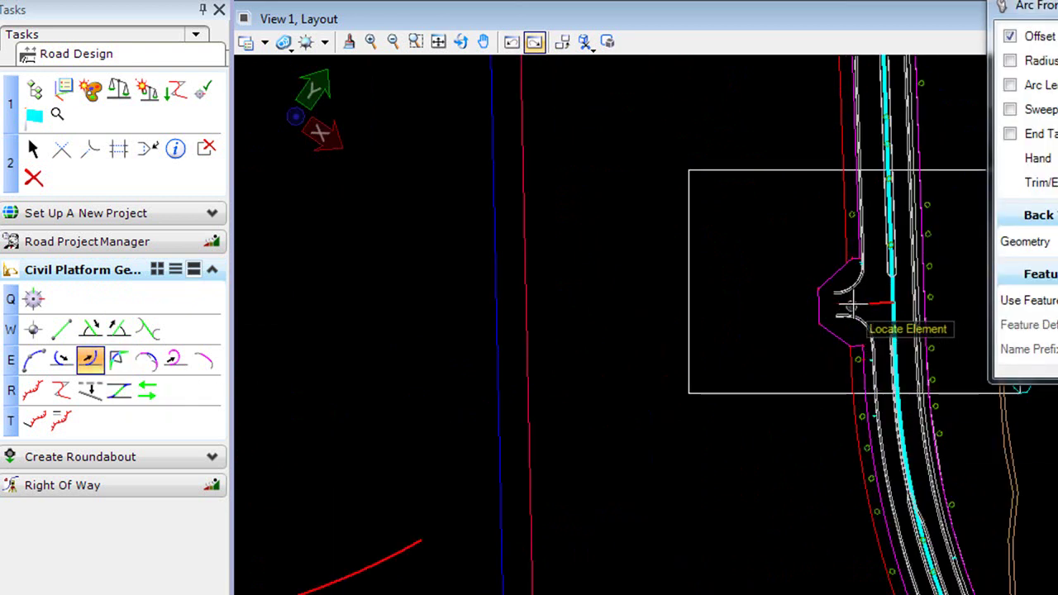
{"action": "left_click", "coordinate": [848, 307]}
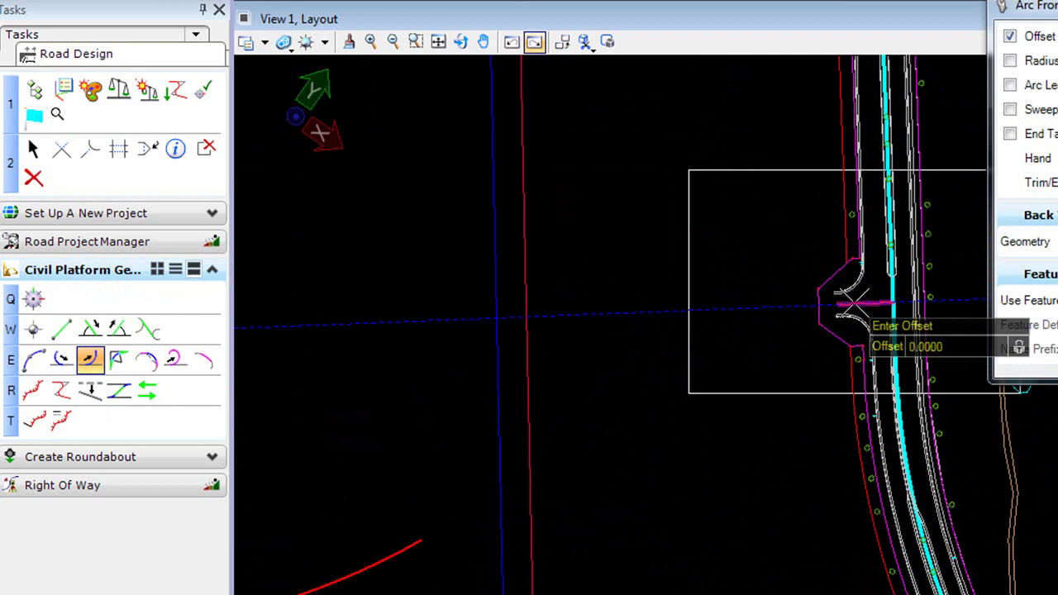
{"action": "left_click", "coordinate": [803, 354]}
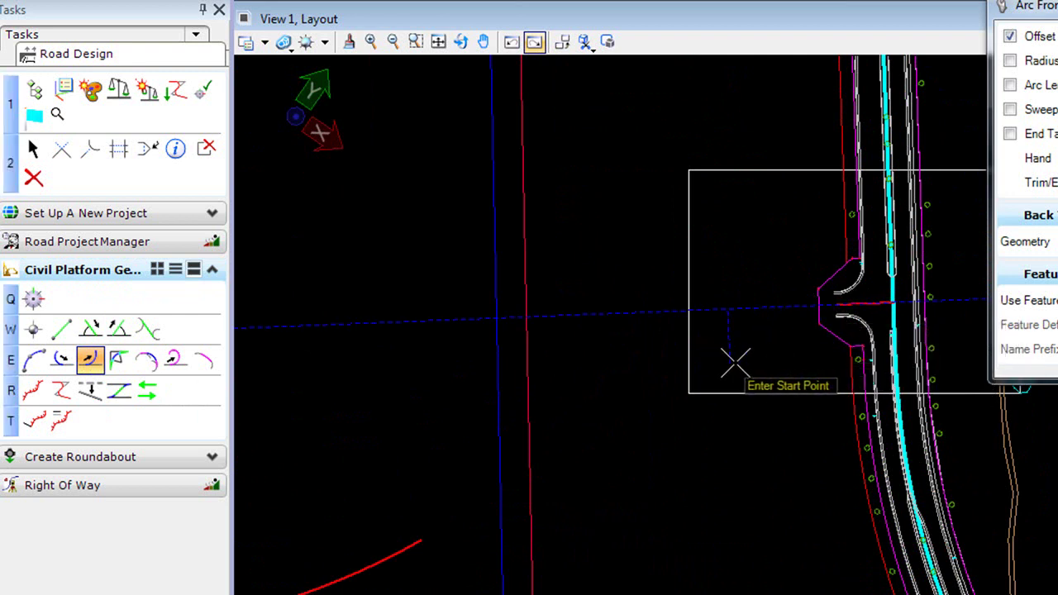
{"action": "left_click", "coordinate": [744, 361]}
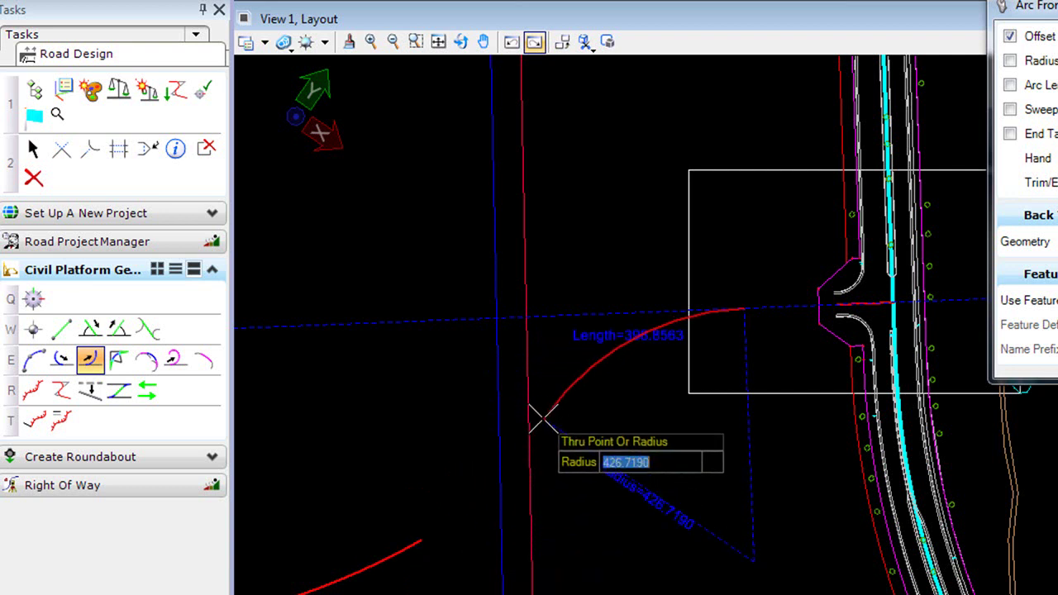
{"action": "left_click", "coordinate": [585, 381]}
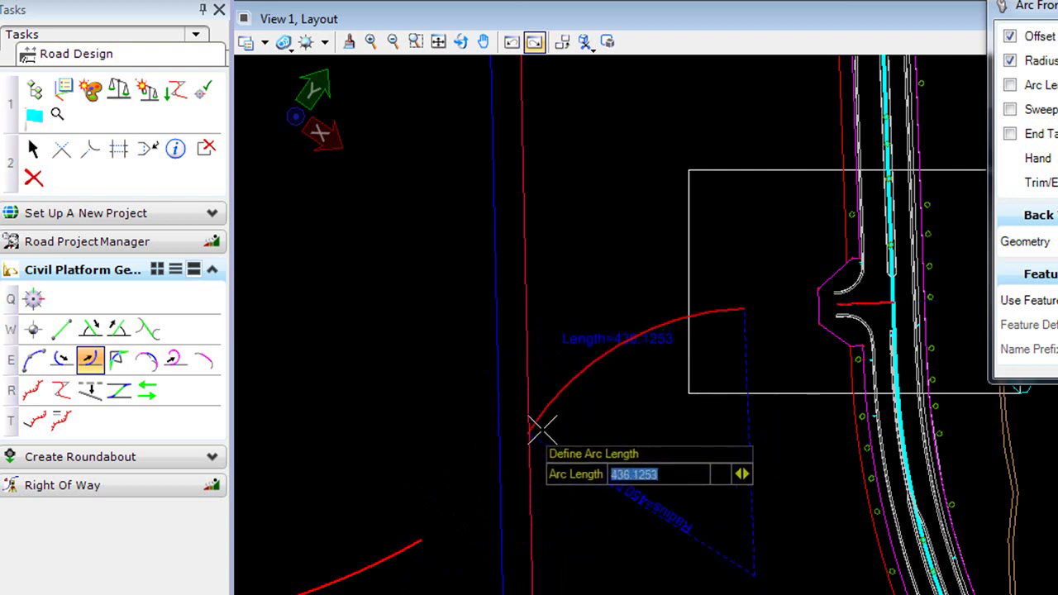
{"action": "left_click", "coordinate": [548, 428]}
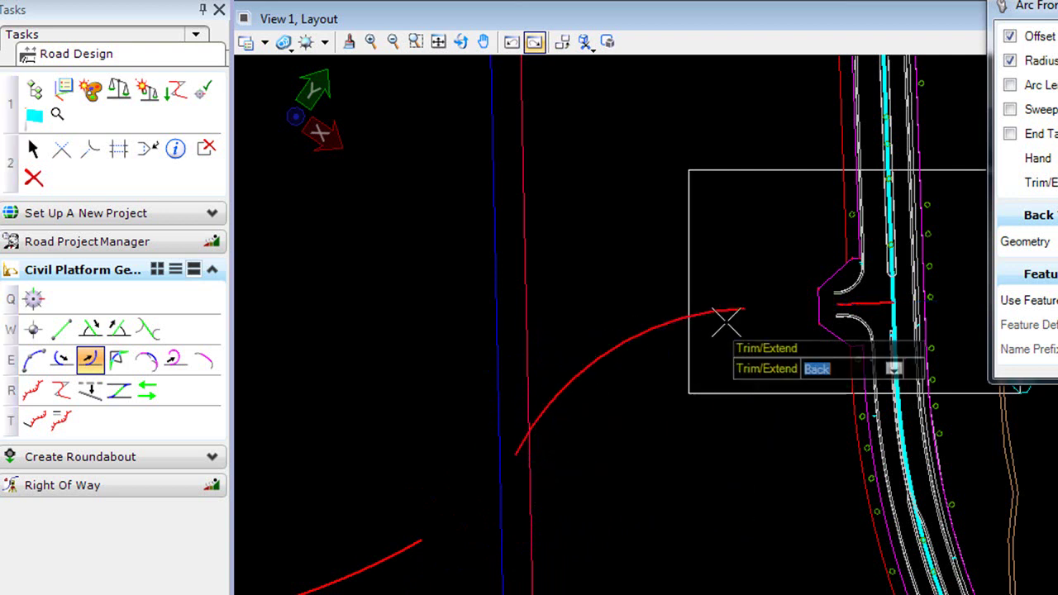
{"action": "left_click", "coordinate": [778, 344]}
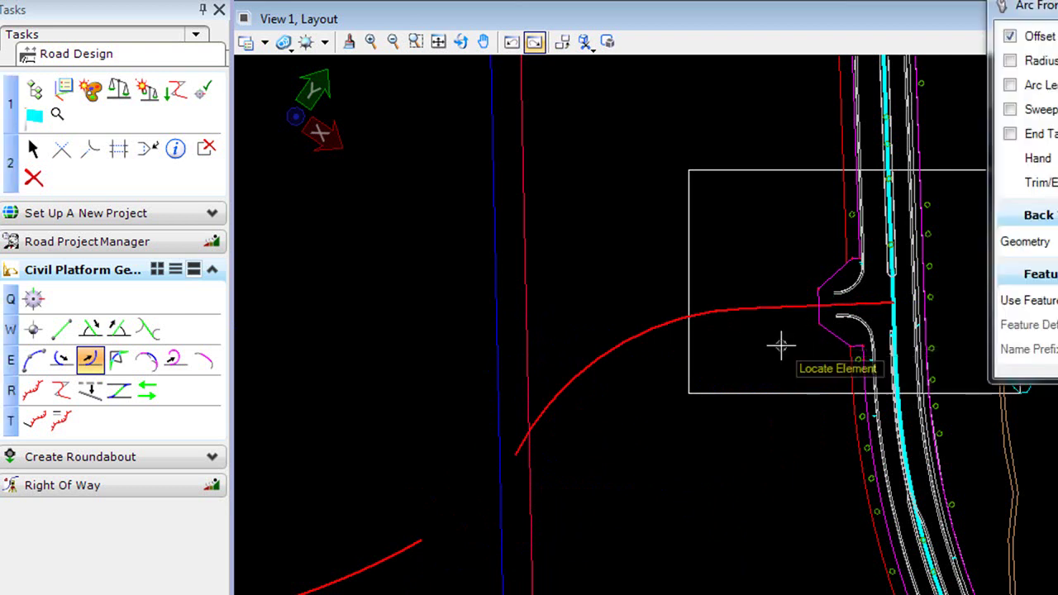
Join the radius 450 arc and the large middle arc with a reverse-curving fillet arc of radius 750.
{"action": "scroll", "coordinate": [486, 491], "scroll_direction": "down", "scroll_amount": 2}
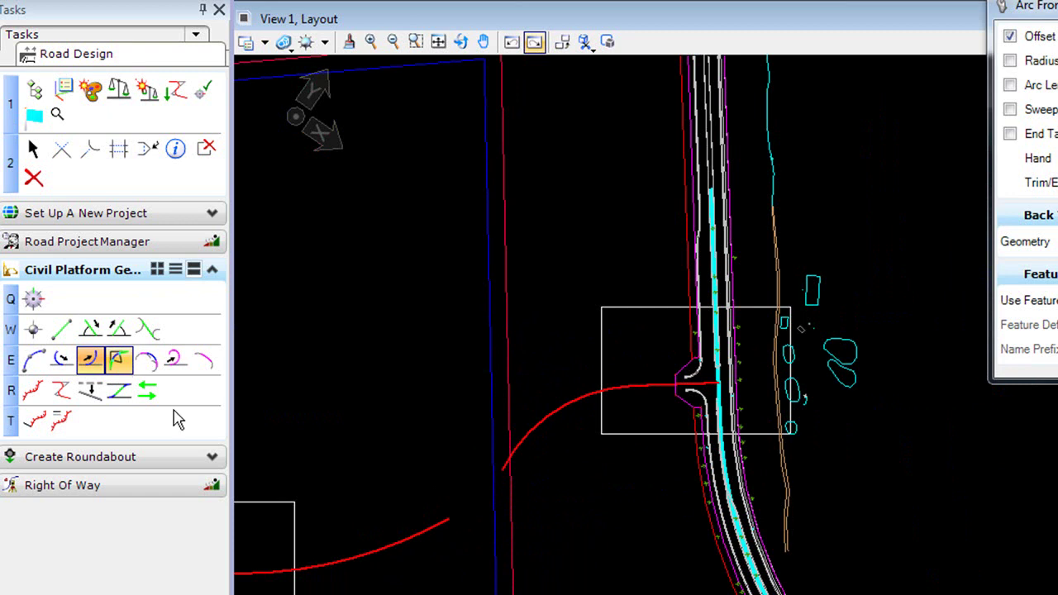
{"action": "left_click", "coordinate": [120, 361]}
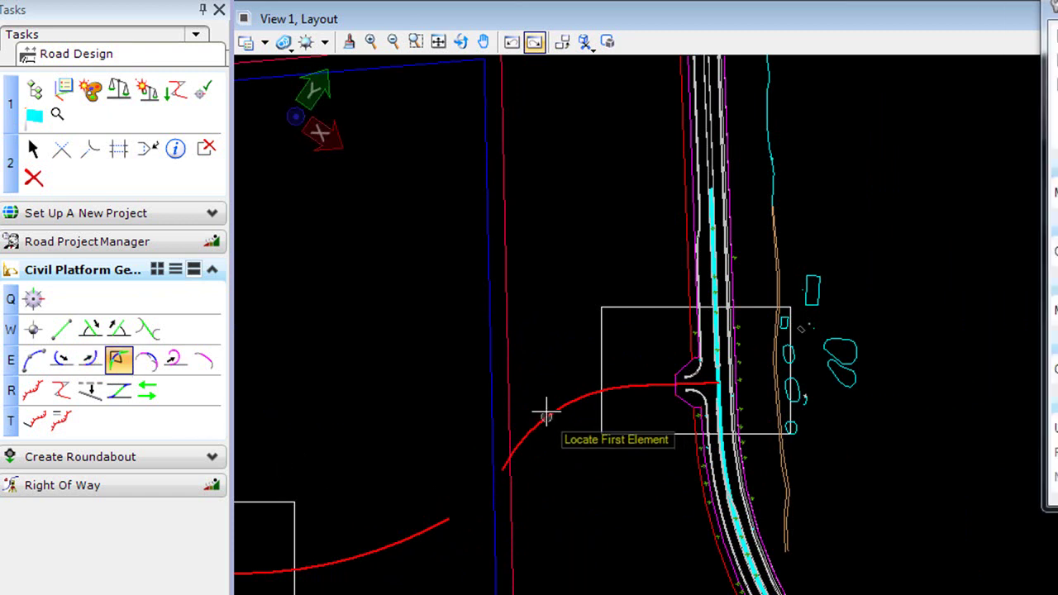
{"action": "left_click", "coordinate": [570, 468]}
{"action": "left_click", "coordinate": [557, 478]}
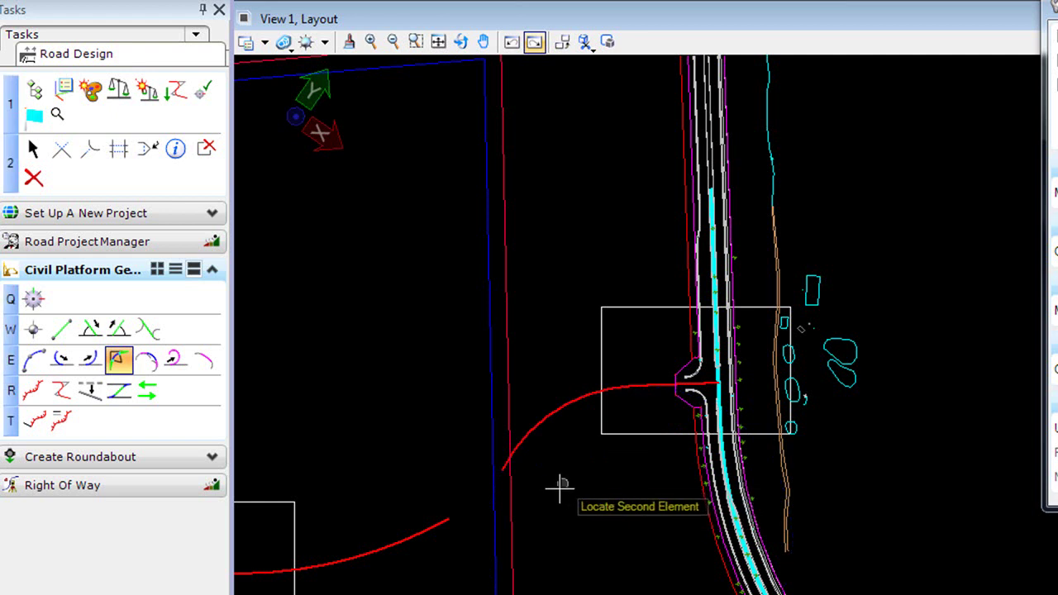
{"action": "left_click", "coordinate": [440, 521]}
{"action": "left_click", "coordinate": [364, 451]}
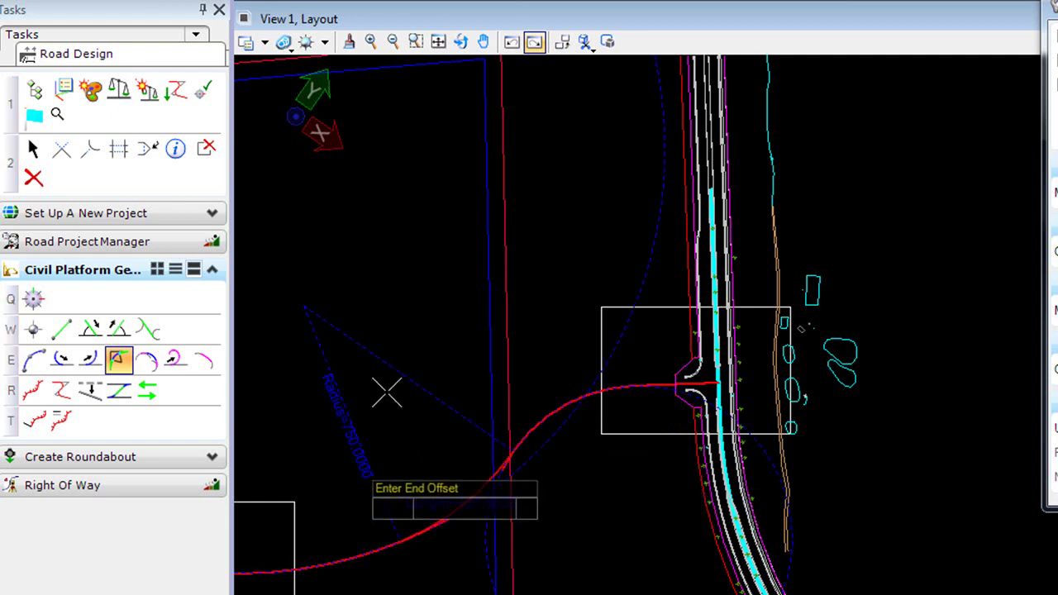
{"action": "left_click", "coordinate": [394, 367]}
{"action": "left_click", "coordinate": [395, 366]}
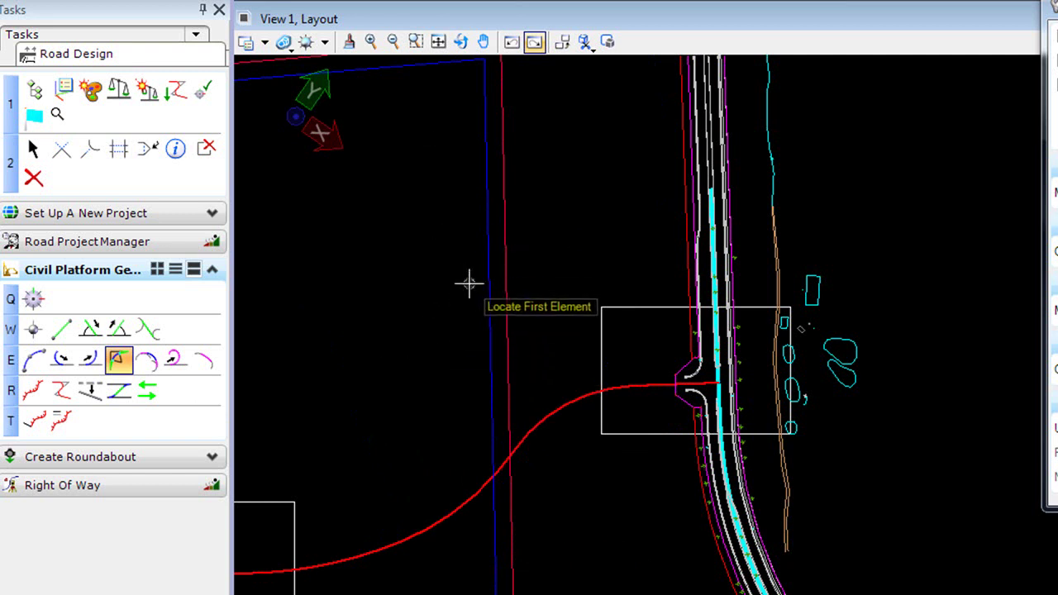
Start the Complex Element command for the centerline, open the Feature Toggle Toolbar and dock it beside the snap modes.
{"action": "scroll", "coordinate": [470, 284], "scroll_direction": "down", "scroll_amount": 2}
{"action": "middle_click_drag", "start_coordinate": [422, 303], "coordinate": [626, 306]}
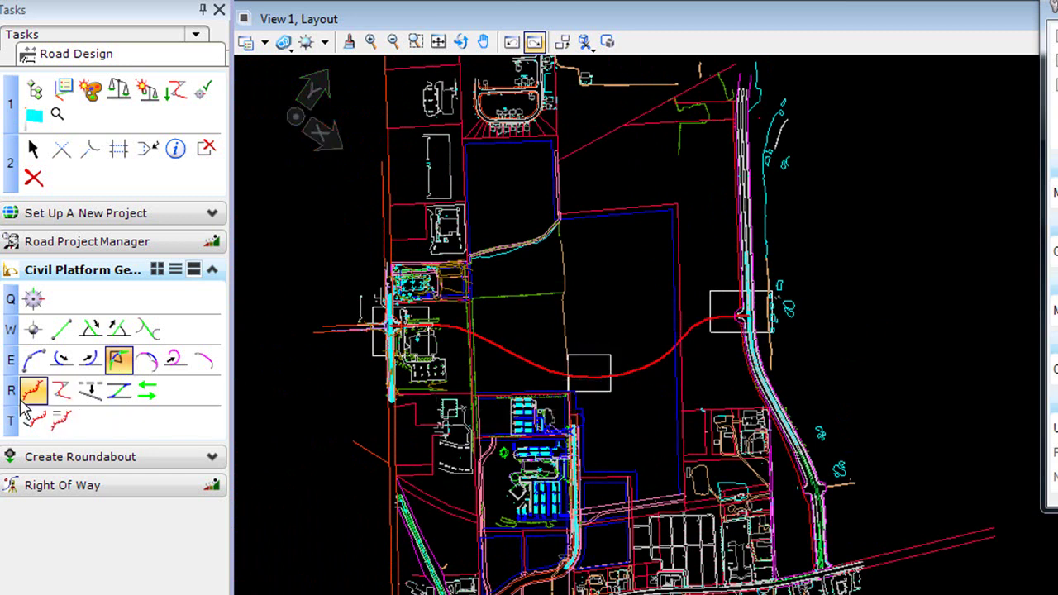
{"action": "left_click", "coordinate": [33, 393]}
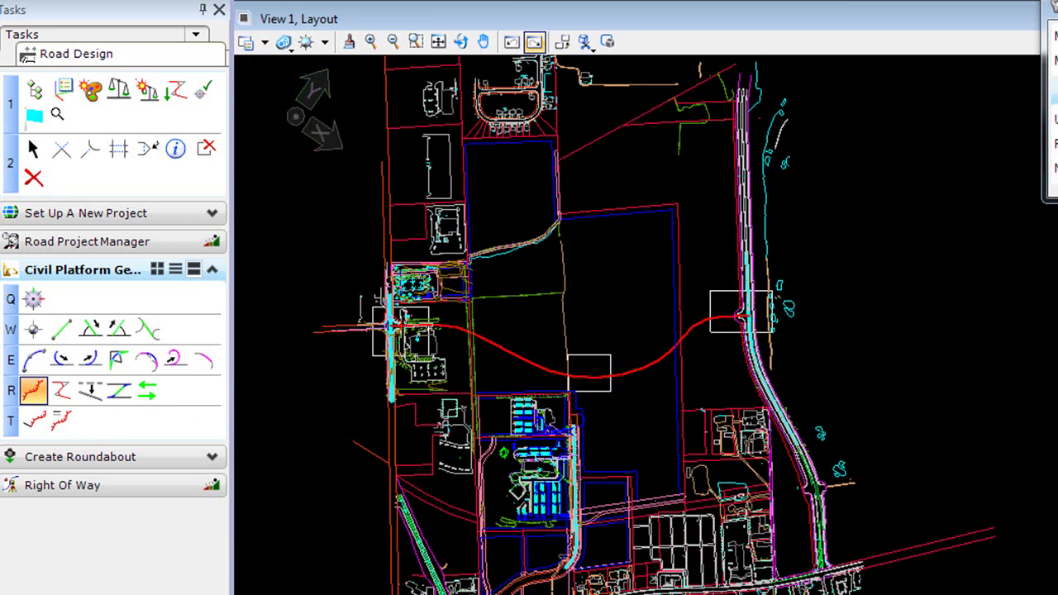
{"action": "left_click", "coordinate": [60, 91]}
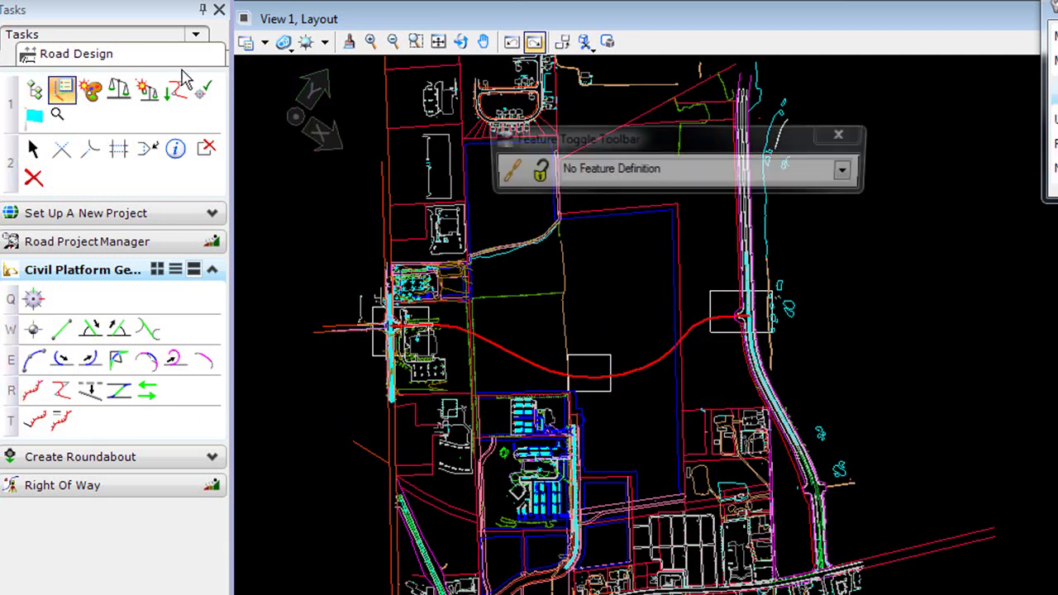
{"action": "left_click_drag", "start_coordinate": [702, 141], "coordinate": [760, 23]}
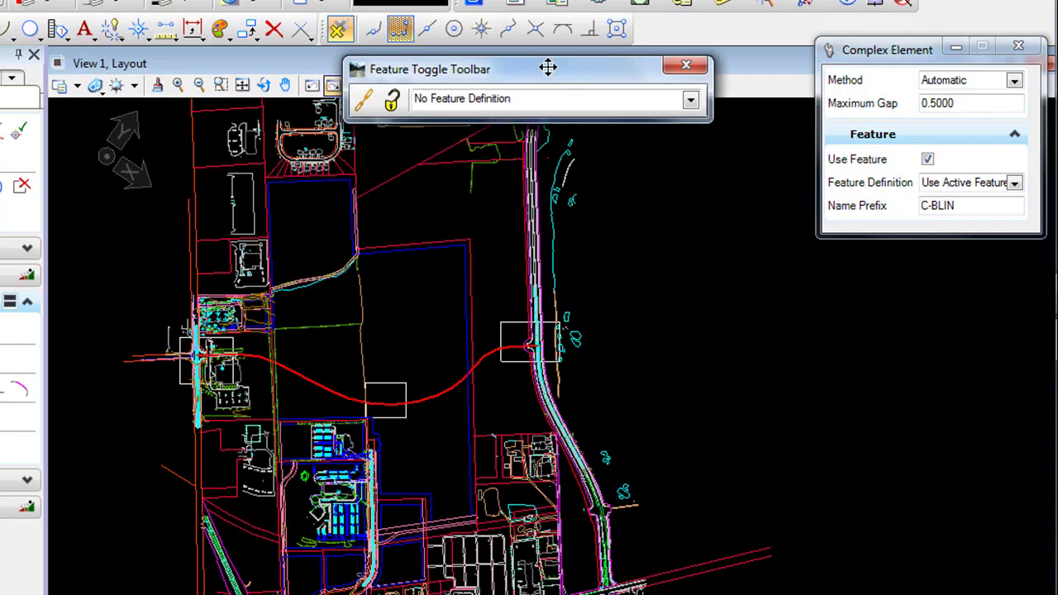
{"action": "left_click_drag", "start_coordinate": [548, 66], "coordinate": [529, 38]}
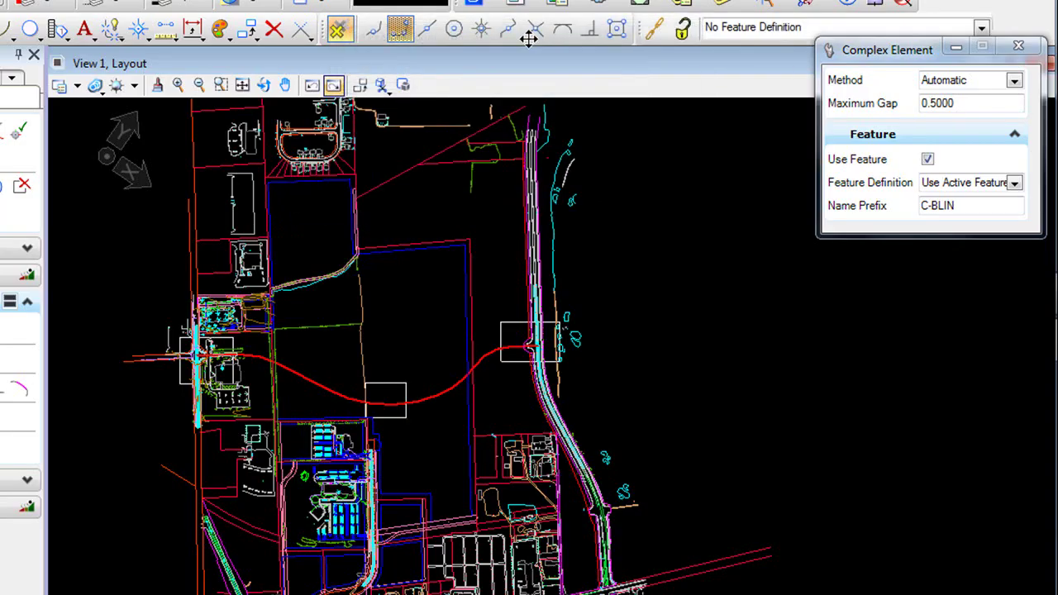
Set the active feature definition to C-BLIN from the Road Design group of NCS.ddb.
{"action": "left_click_drag", "start_coordinate": [909, 51], "coordinate": [907, 68]}
{"action": "left_click", "coordinate": [980, 30]}
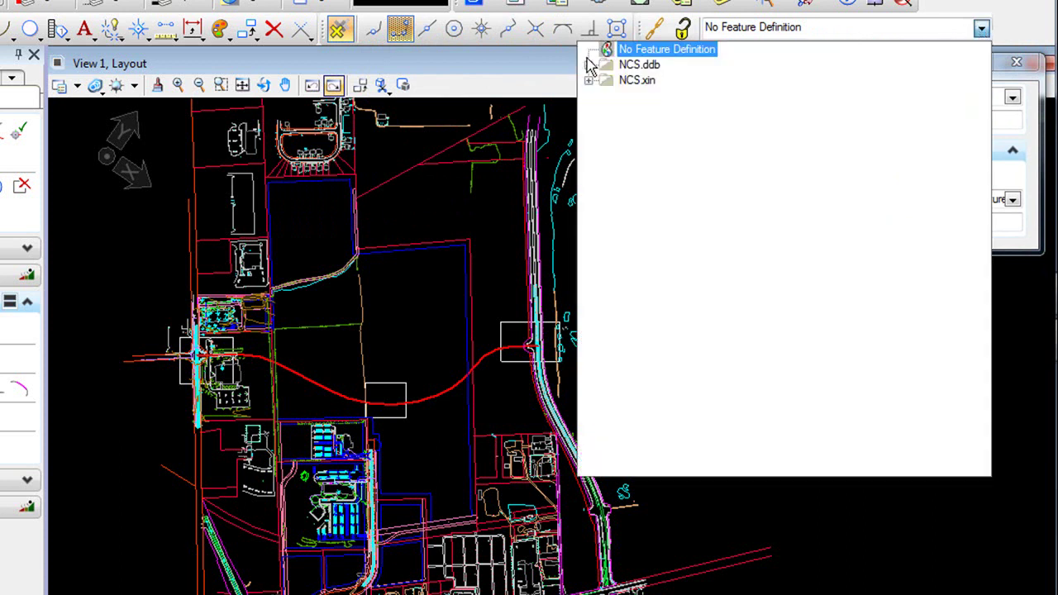
{"action": "left_click", "coordinate": [588, 65]}
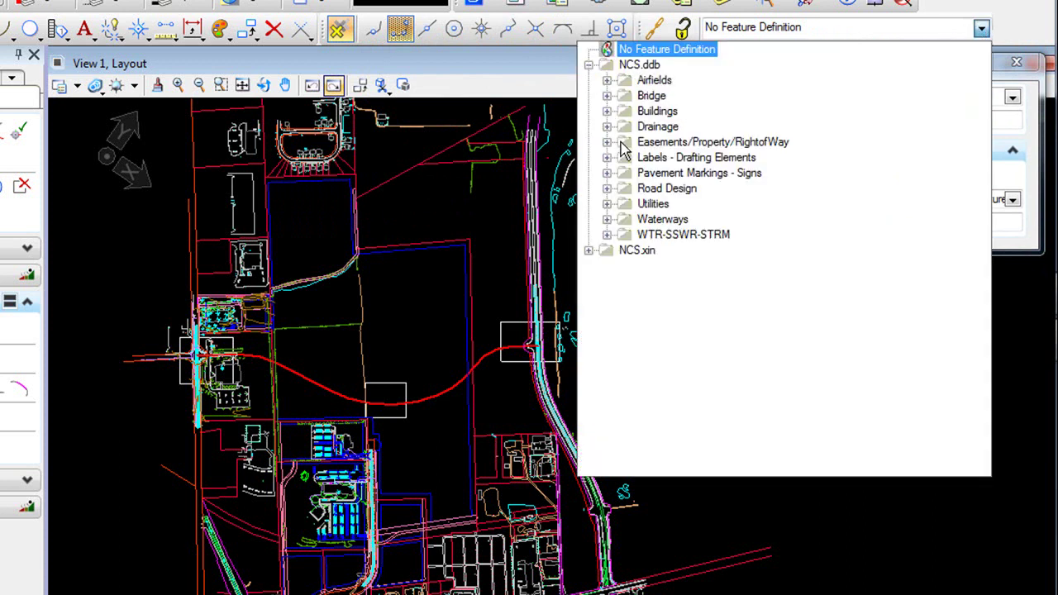
{"action": "left_click", "coordinate": [607, 190]}
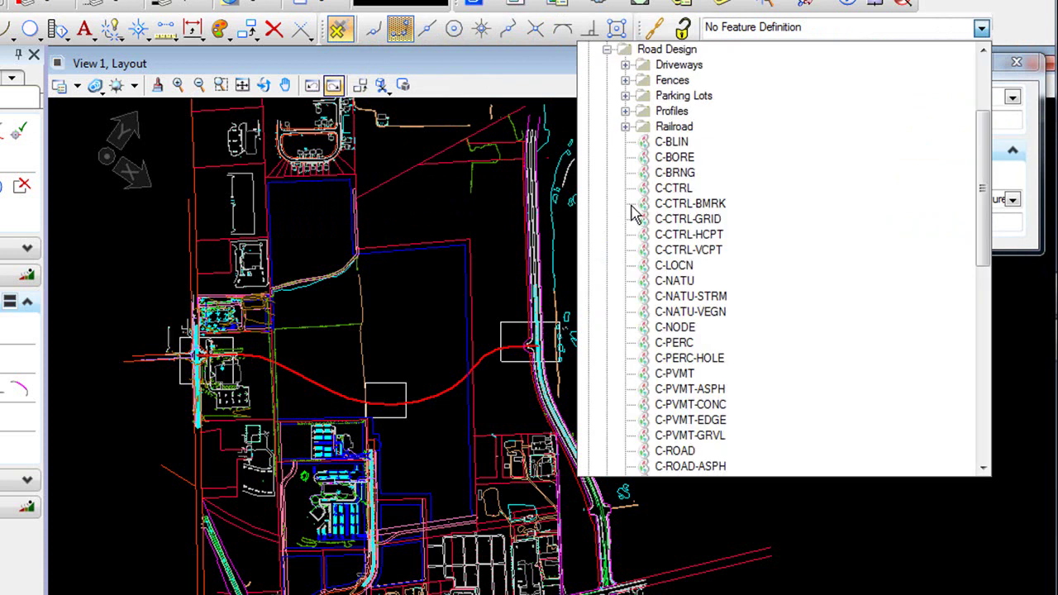
{"action": "left_click", "coordinate": [671, 142]}
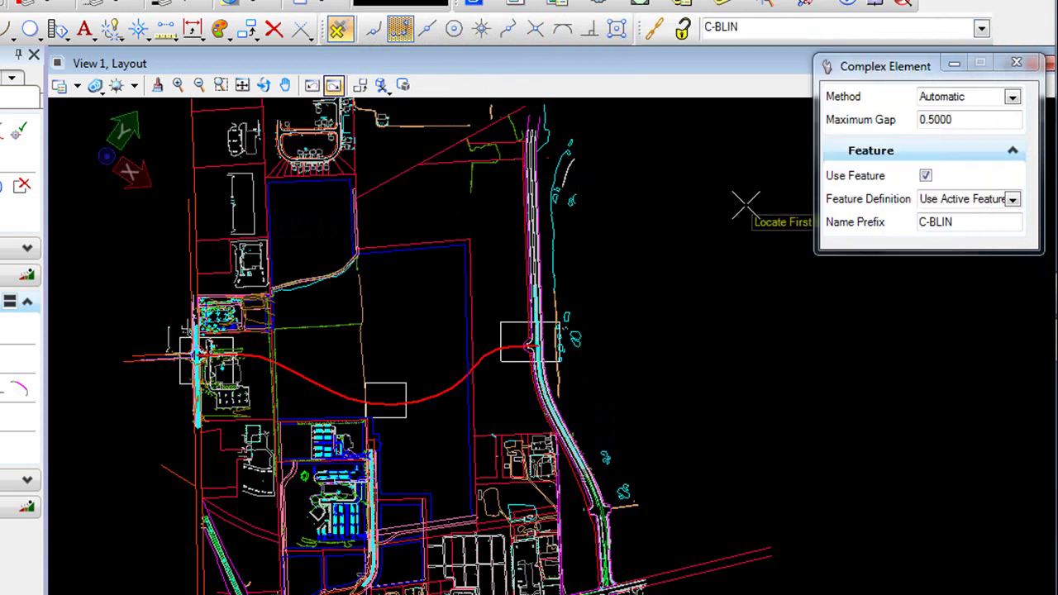
Set the complex element to use the active feature definition and name it with the prefix BLN1.
{"action": "left_click", "coordinate": [1012, 200]}
{"action": "left_click", "coordinate": [871, 235]}
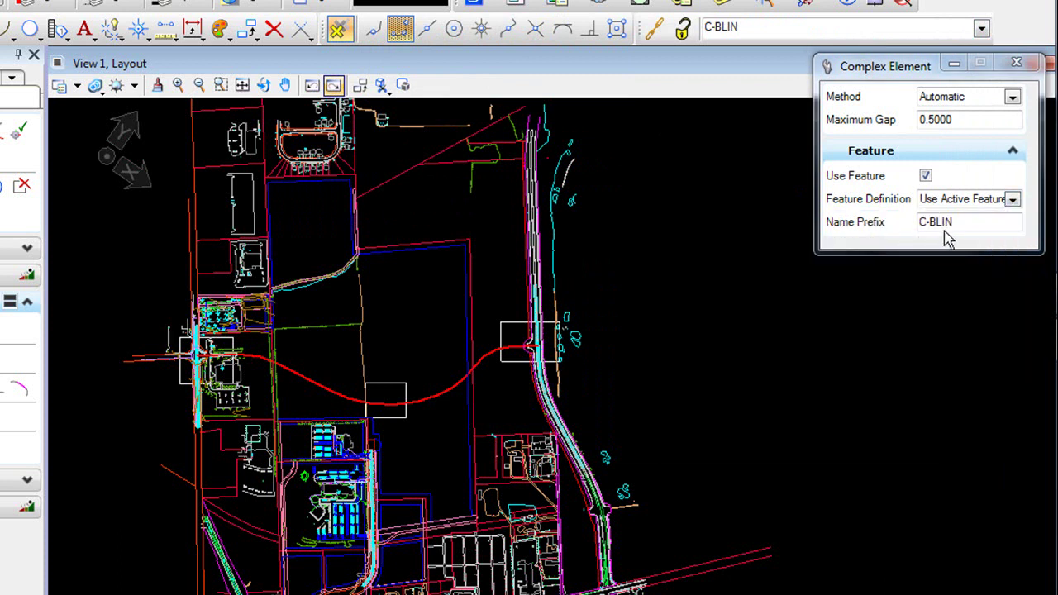
{"action": "left_click_drag", "start_coordinate": [954, 223], "coordinate": [916, 230]}
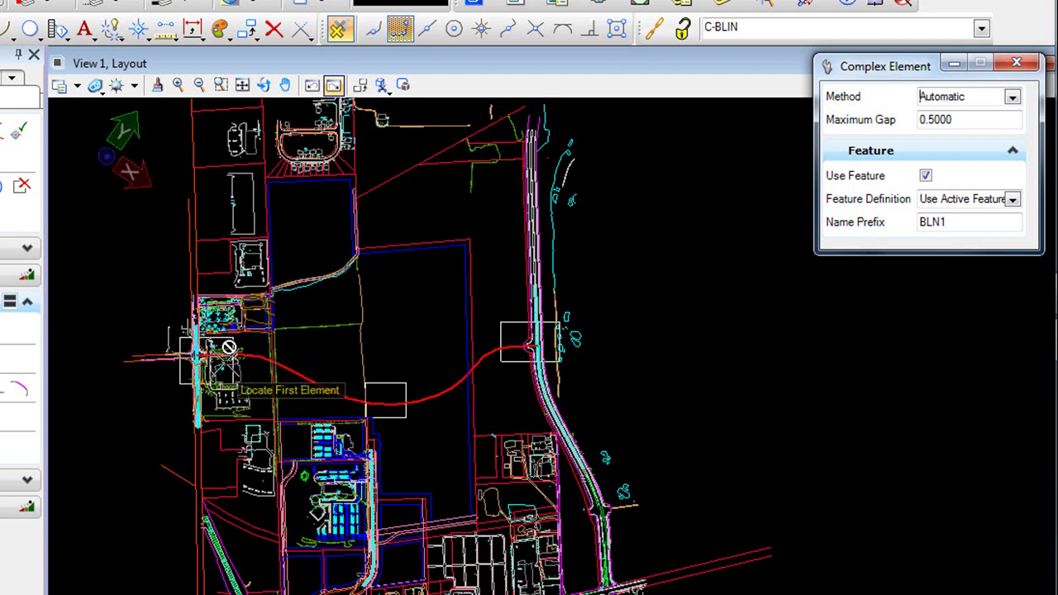
Build the complex element from the whole centerline chain, starting with the line at the western intersection, and assign it to job001.gpk.
{"action": "scroll", "coordinate": [231, 372], "scroll_direction": "up", "scroll_amount": 5}
{"action": "scroll", "coordinate": [198, 347], "scroll_direction": "up", "scroll_amount": 2}
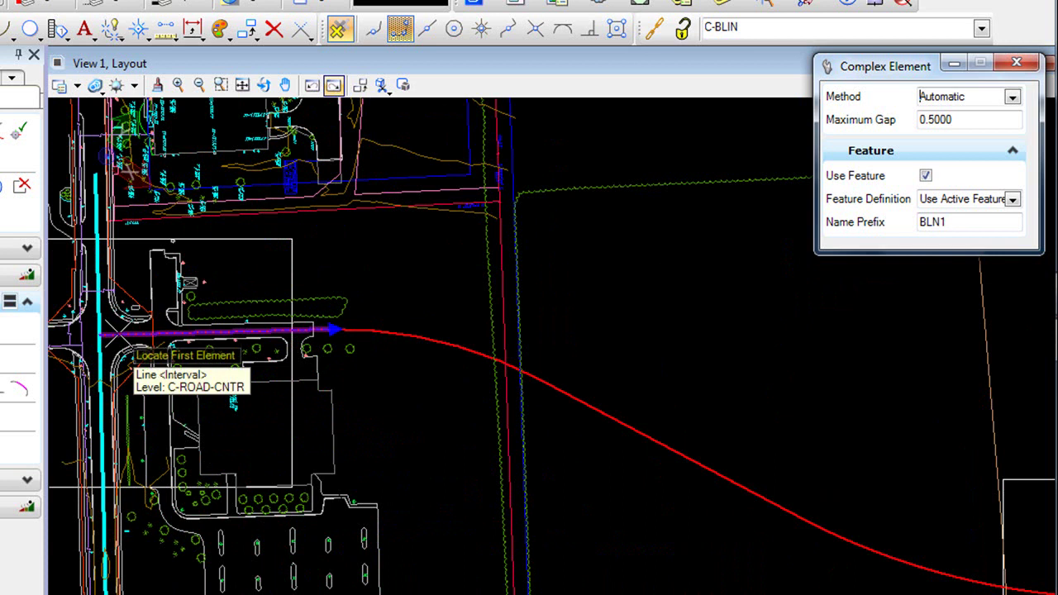
{"action": "left_click", "coordinate": [382, 409]}
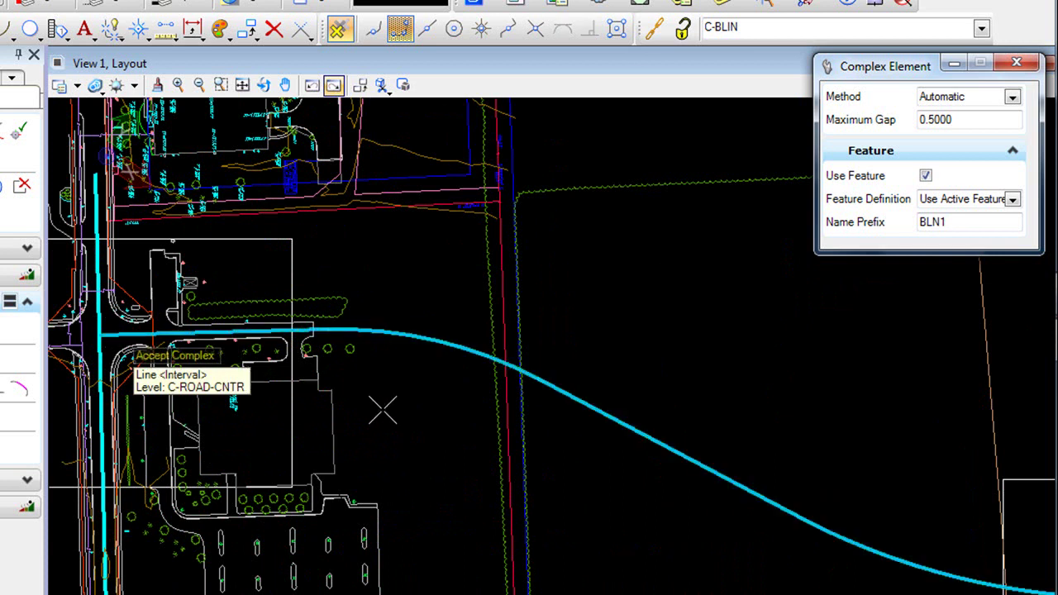
{"action": "left_click", "coordinate": [383, 409]}
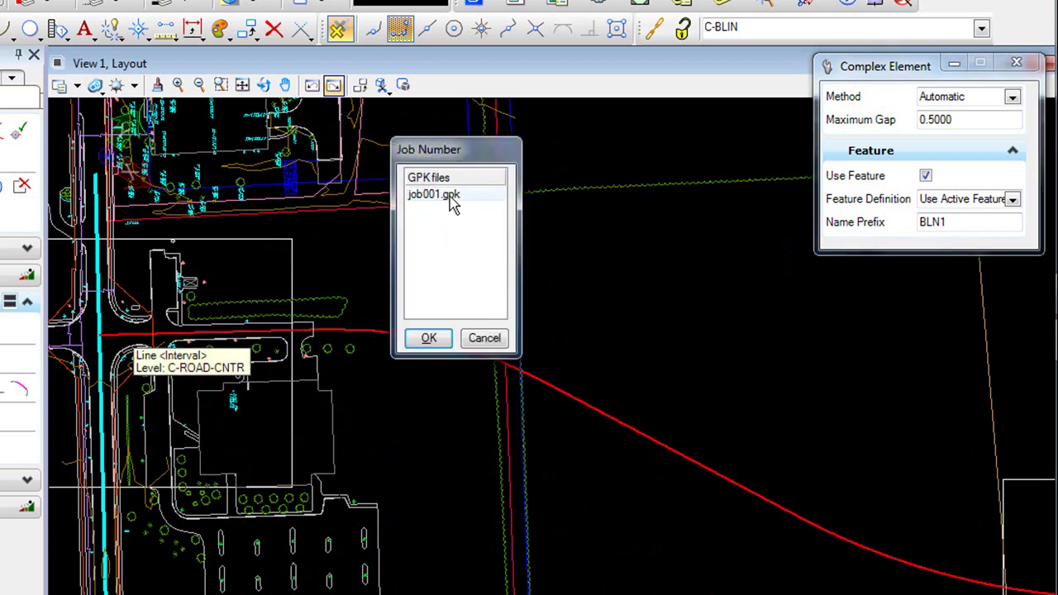
{"action": "left_click", "coordinate": [428, 339]}
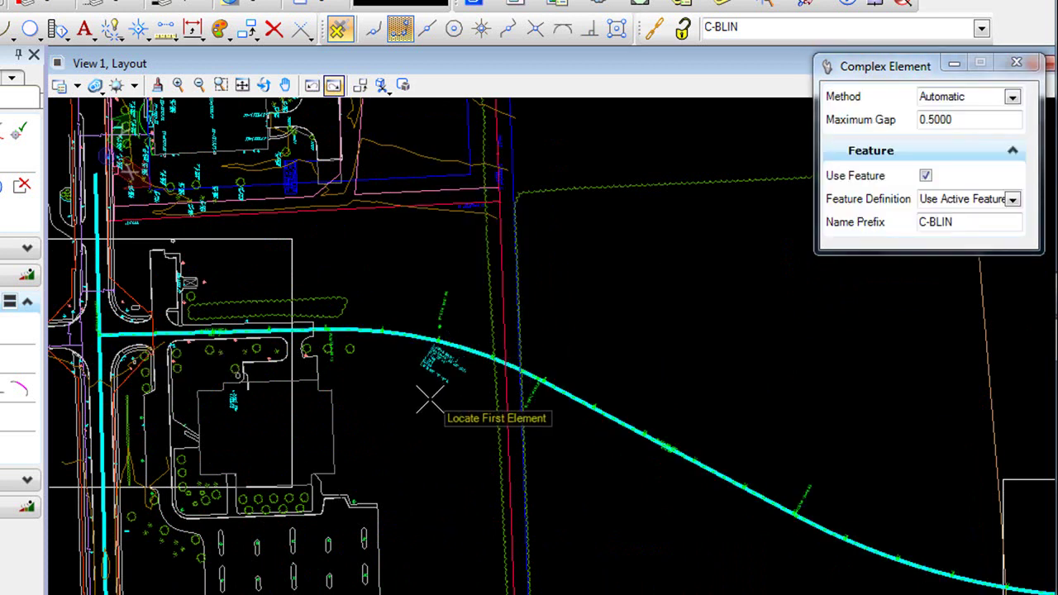
{"action": "scroll", "coordinate": [429, 398], "scroll_direction": "down", "scroll_amount": 2}
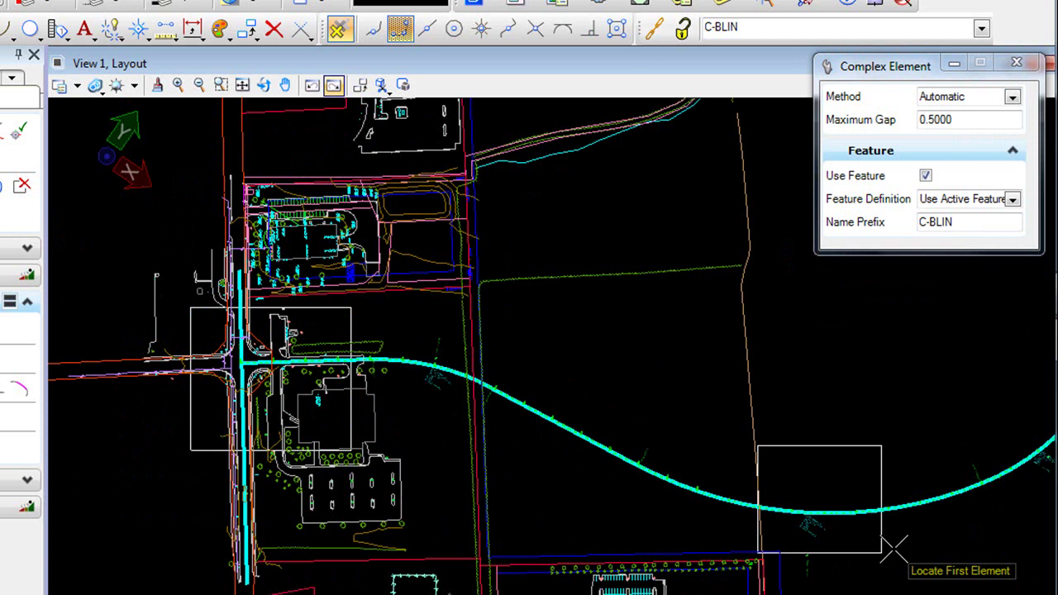
{"action": "middle_click_drag", "start_coordinate": [894, 547], "coordinate": [550, 488]}
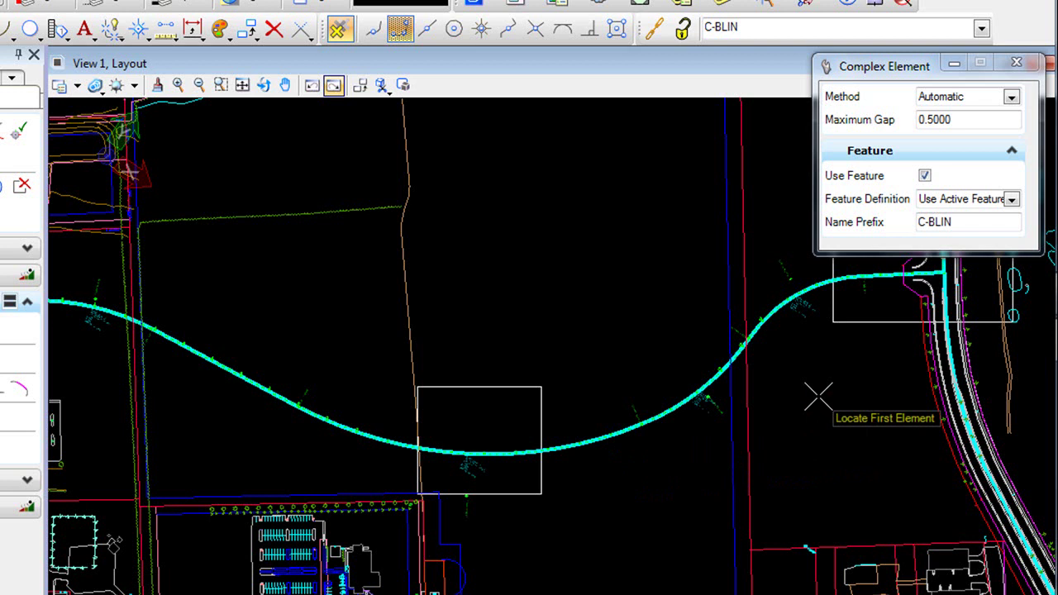
{"action": "middle_click_drag", "start_coordinate": [806, 421], "coordinate": [717, 453]}
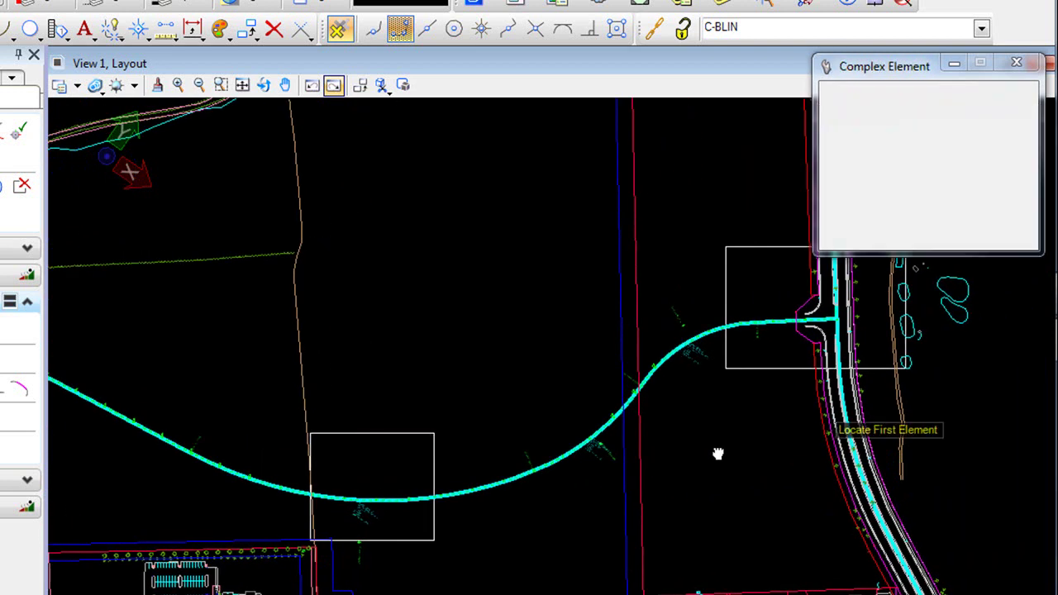